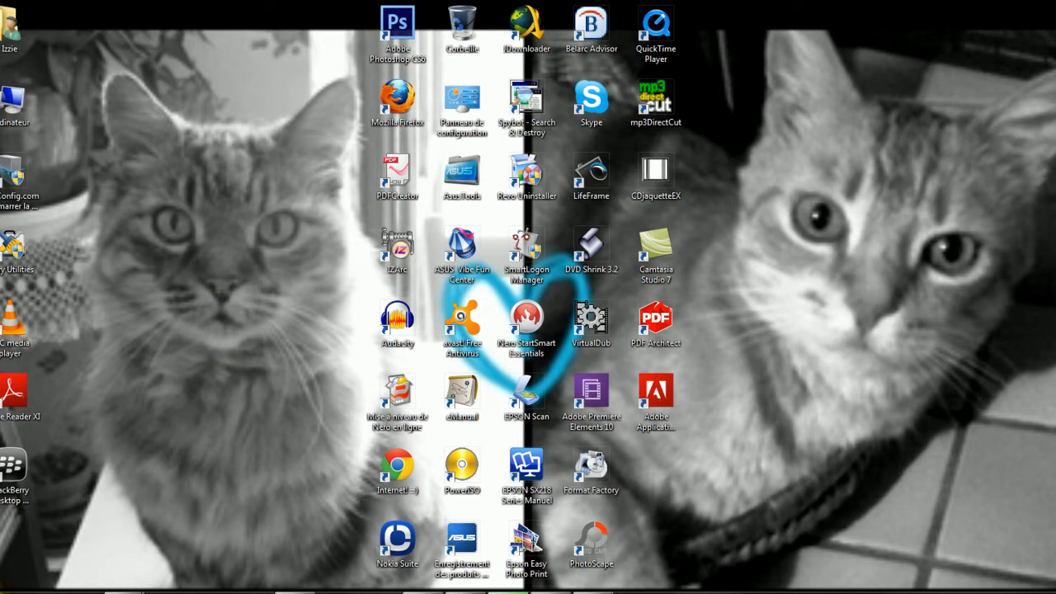
# - Launch Adobe Photoshop CS6
pyautogui.click(17, 586)
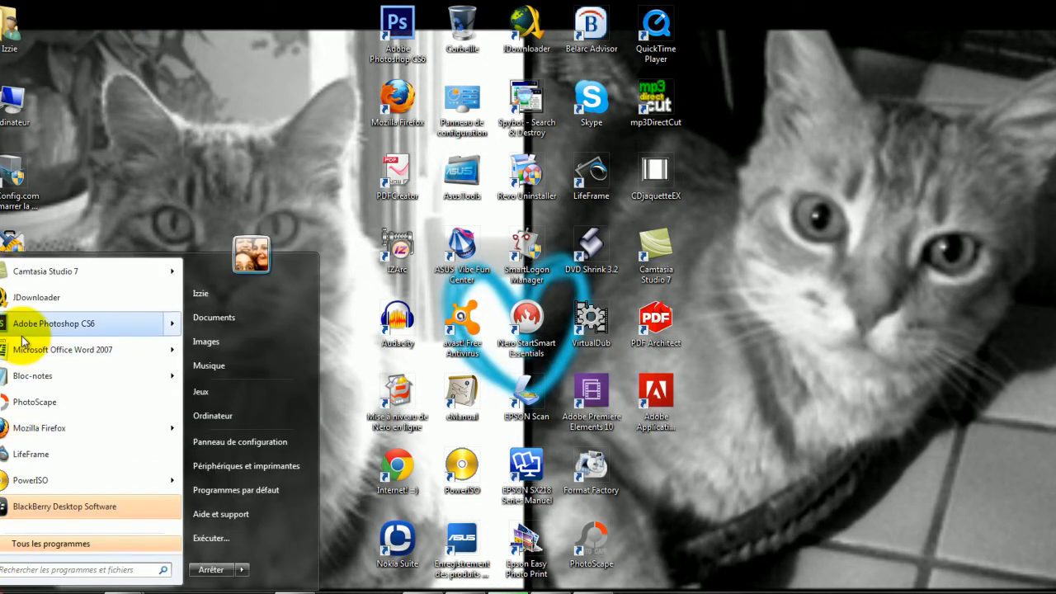
pyautogui.click(4, 591)
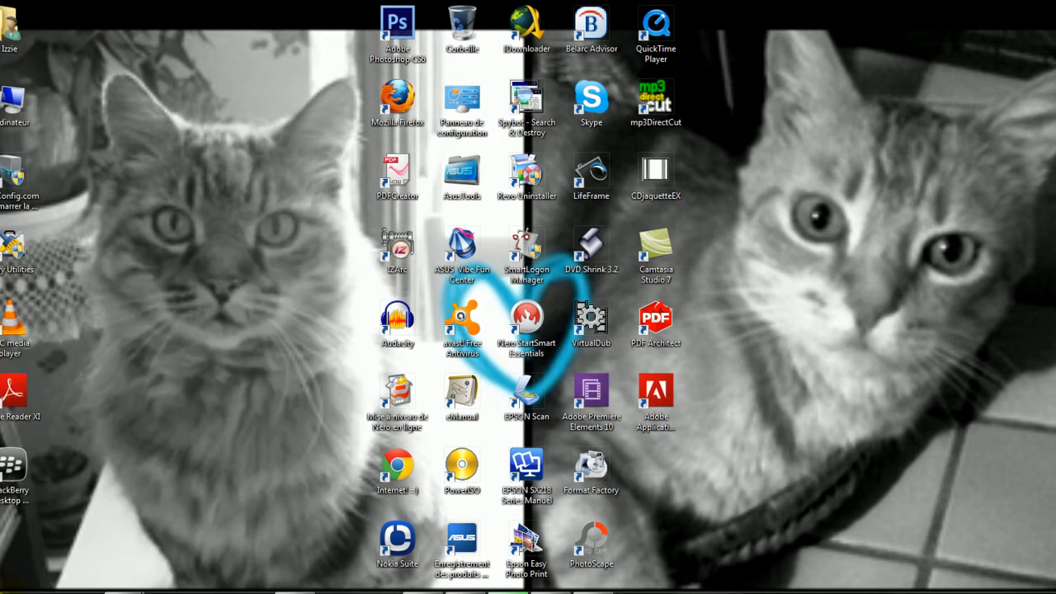
pyautogui.click(5, 589)
pyautogui.moveTo(48, 328)
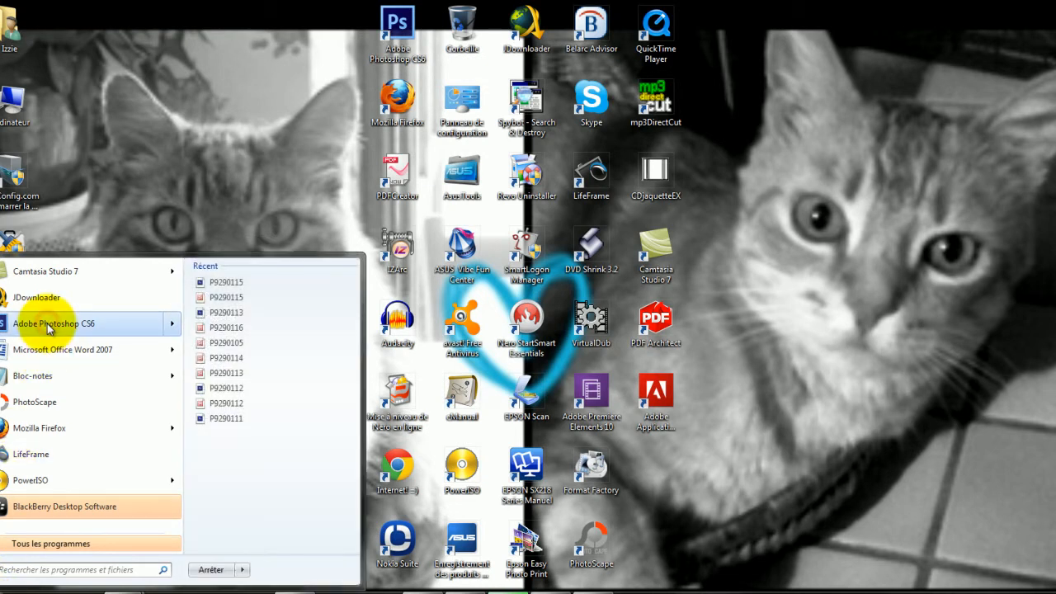
pyautogui.click(12, 325)
pyautogui.click(116, 352)
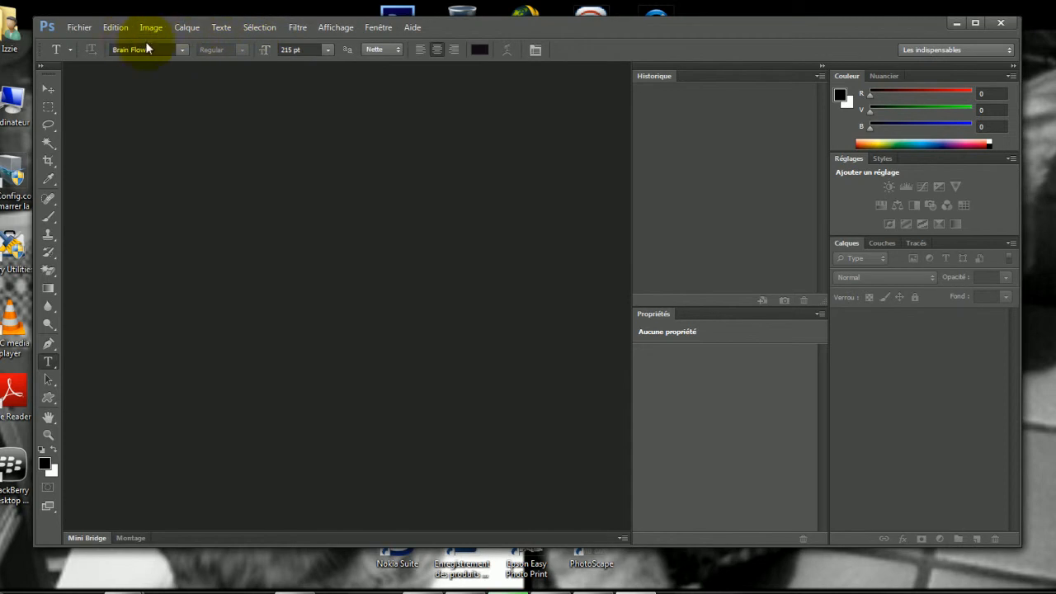
# - Open the file Minitautre personnalisée.psd
pyautogui.click(79, 30)
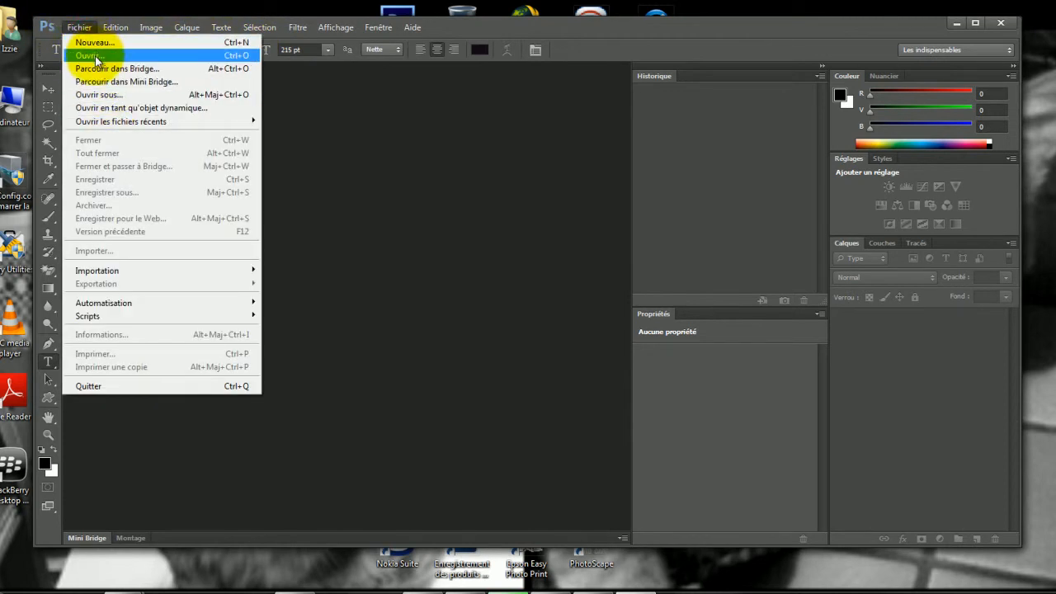
pyautogui.click(89, 55)
pyautogui.doubleClick(599, 350)
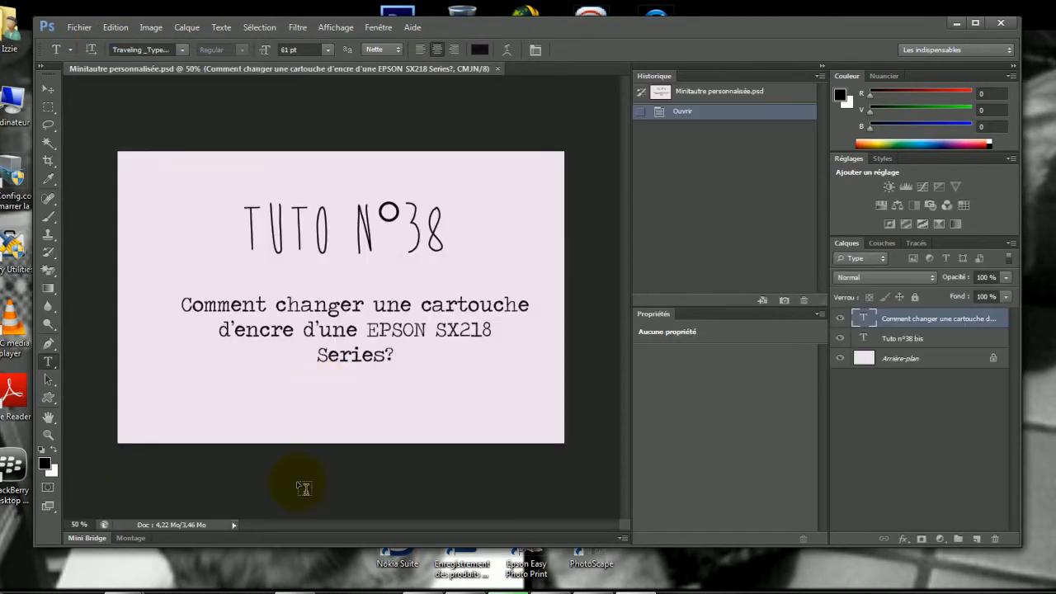
# - Change the number in the TUTO title on the thumbnail to 39
pyautogui.click(426, 235)
pyautogui.moveTo(433, 235); pyautogui.dragTo(442, 235)
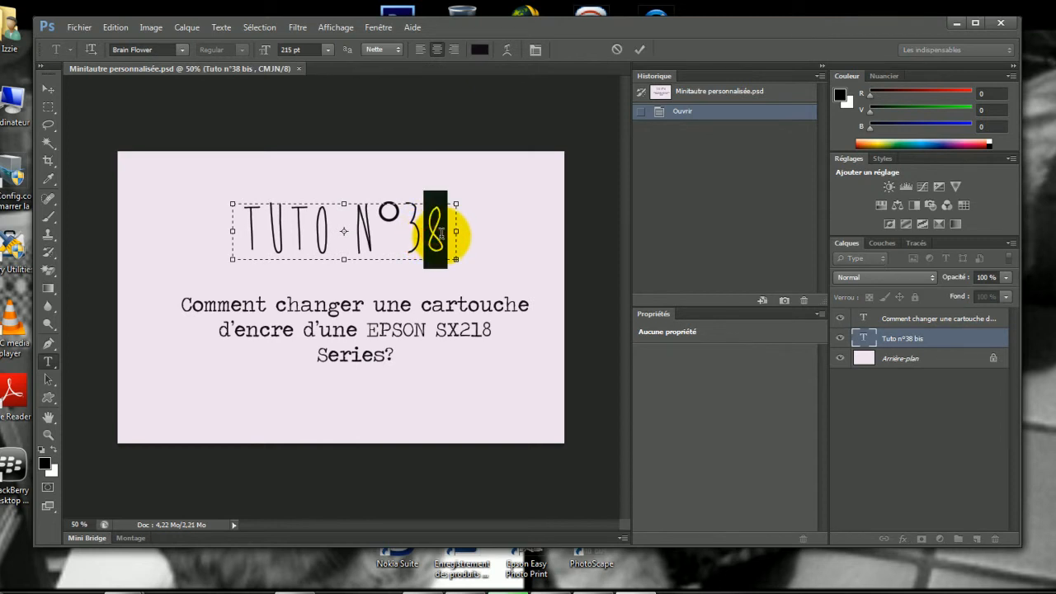
pyautogui.write('9')
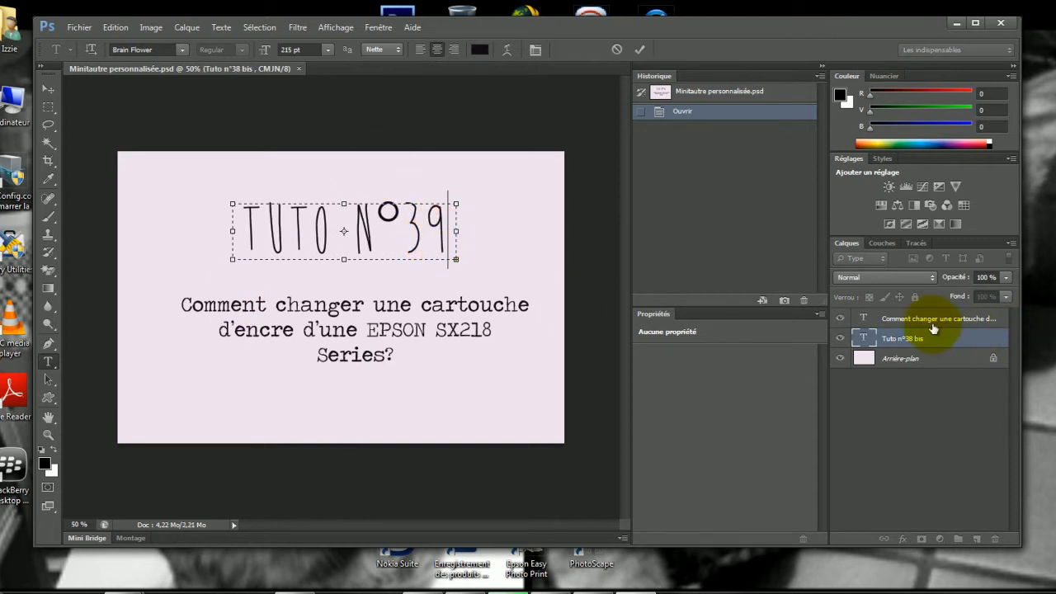
# - Clear everything after the word "Comment" in the description text below the title
pyautogui.click(909, 320)
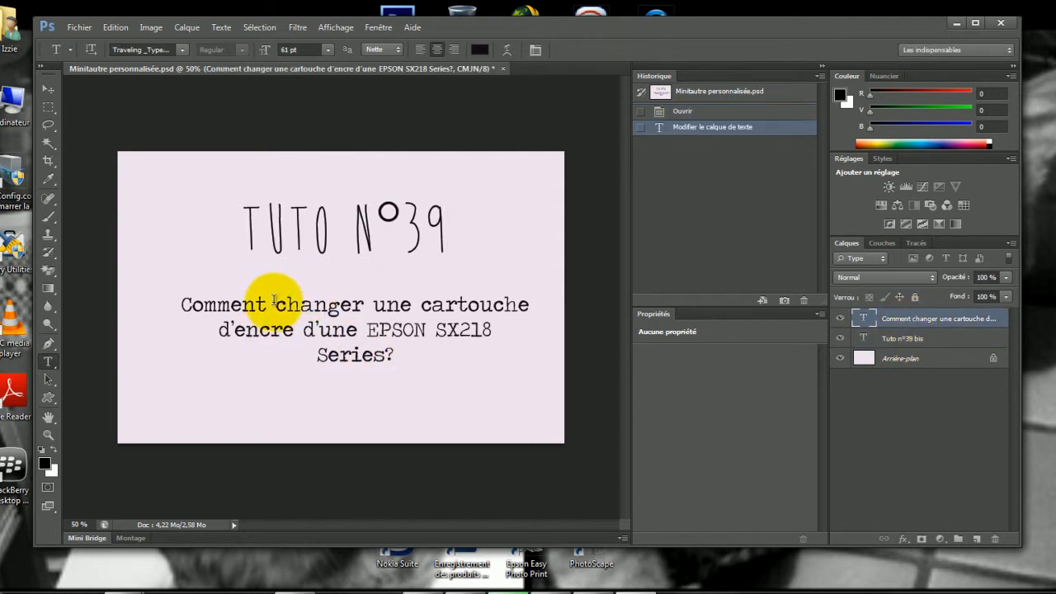
pyautogui.moveTo(275, 303); pyautogui.dragTo(511, 368)
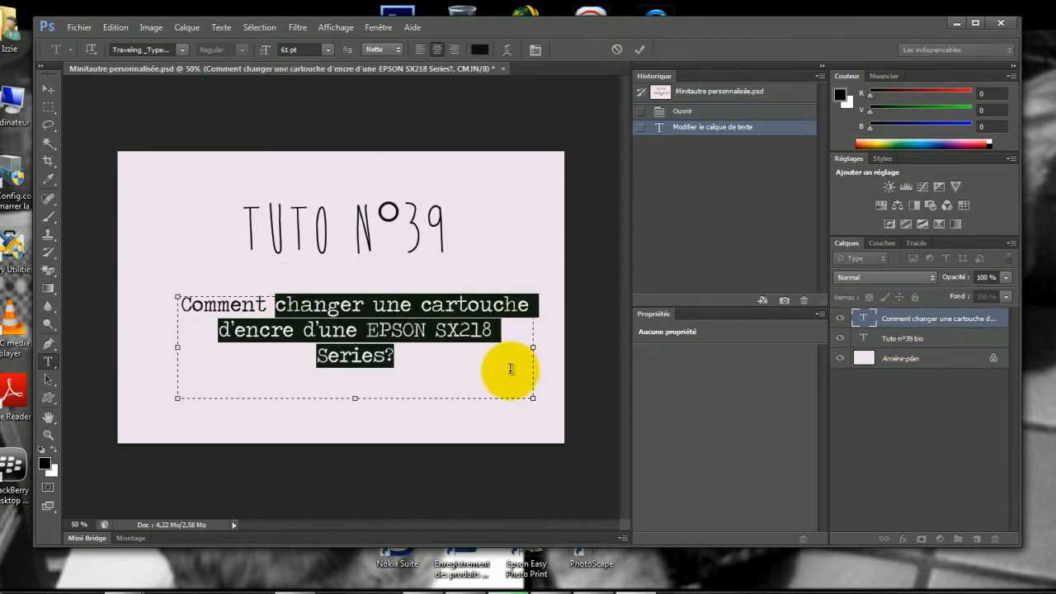
pyautogui.write('REcon')
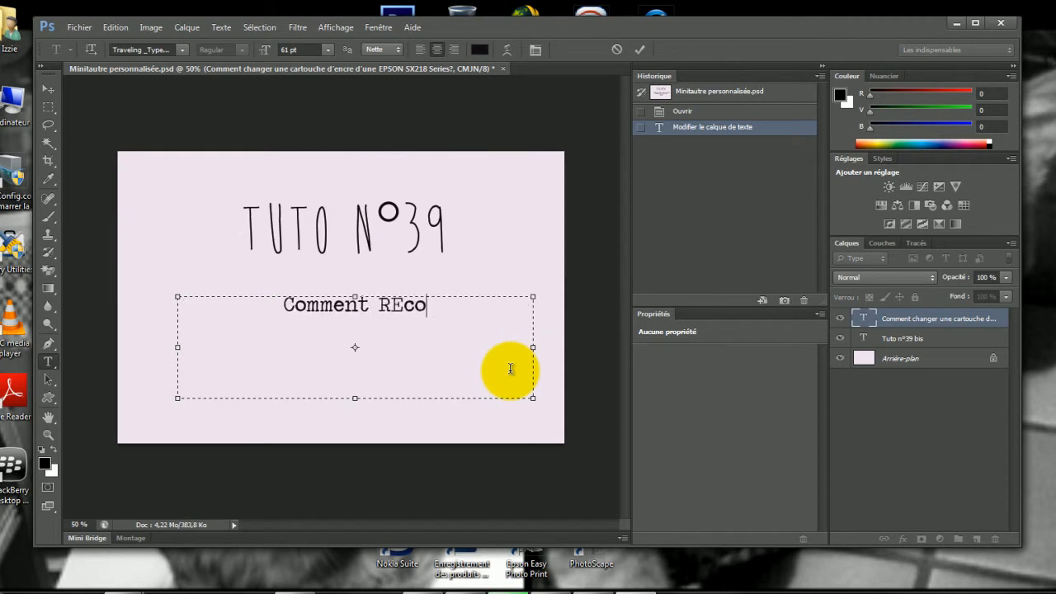
pyautogui.press('BackSpace')
pyautogui.write('apitre')
pyautogui.press('BackSpace')
pyautogui.press('BackSpace')
pyautogui.press('BackSpace')
pyautogui.press('BackSpace')
pyautogui.press('BackSpace')
pyautogui.press('BackSpace')
pyautogui.press('BackSpace')
pyautogui.press('BackSpace')
pyautogui.press('BackSpace')
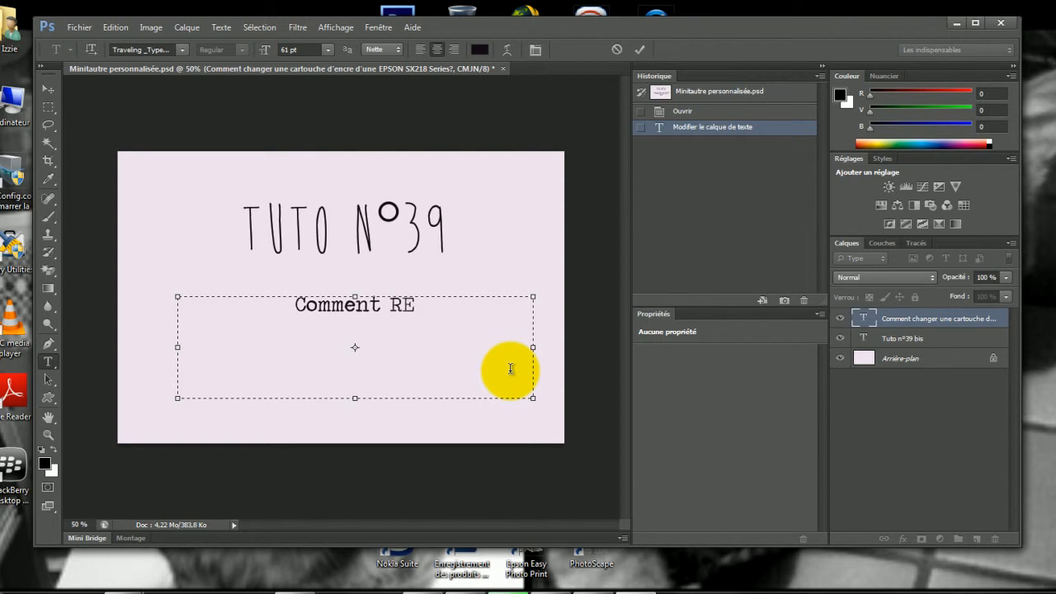
pyautogui.press('BackSpace')
pyautogui.press('BackSpace')
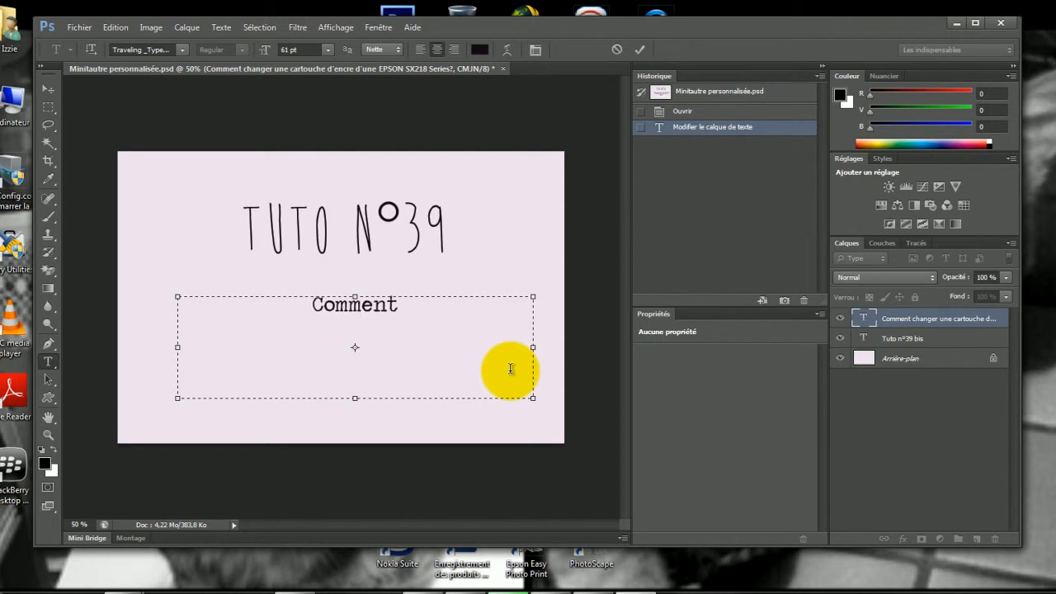
pyautogui.write('R')
pyautogui.press('BackSpace')
pyautogui.write('RE')
pyautogui.press('BackSpace')
pyautogui.press('BackSpace')
# - Complete the description after "Comment" with "reconnaître un site sécurisé par rapport à un site qui ne l'est pas?"
pyautogui.write('reco')
pyautogui.press('BackSpace')
pyautogui.write('nnaître un site sécurisée')
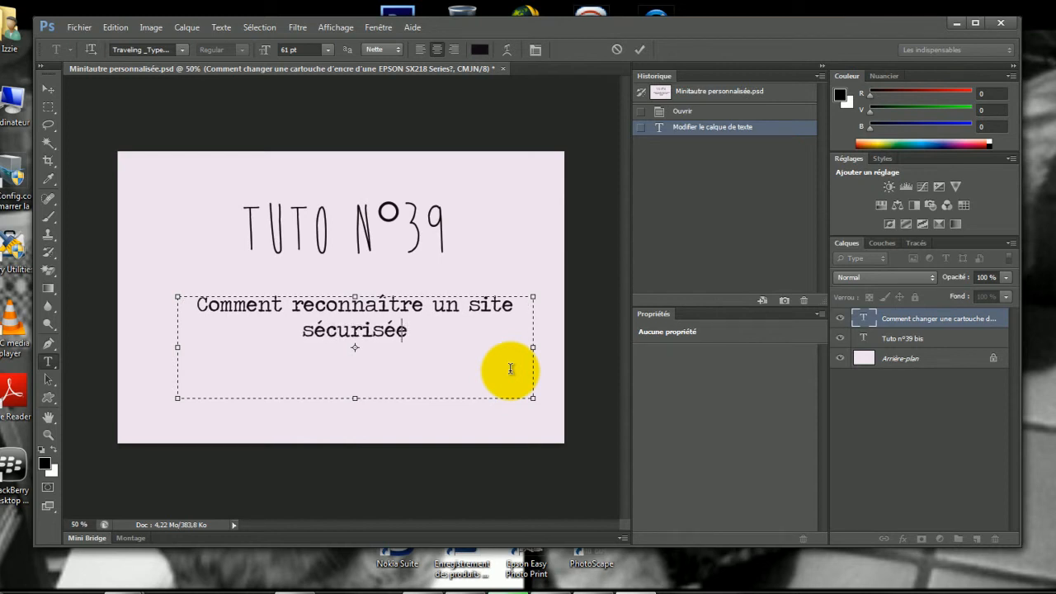
pyautogui.press('BackSpace')
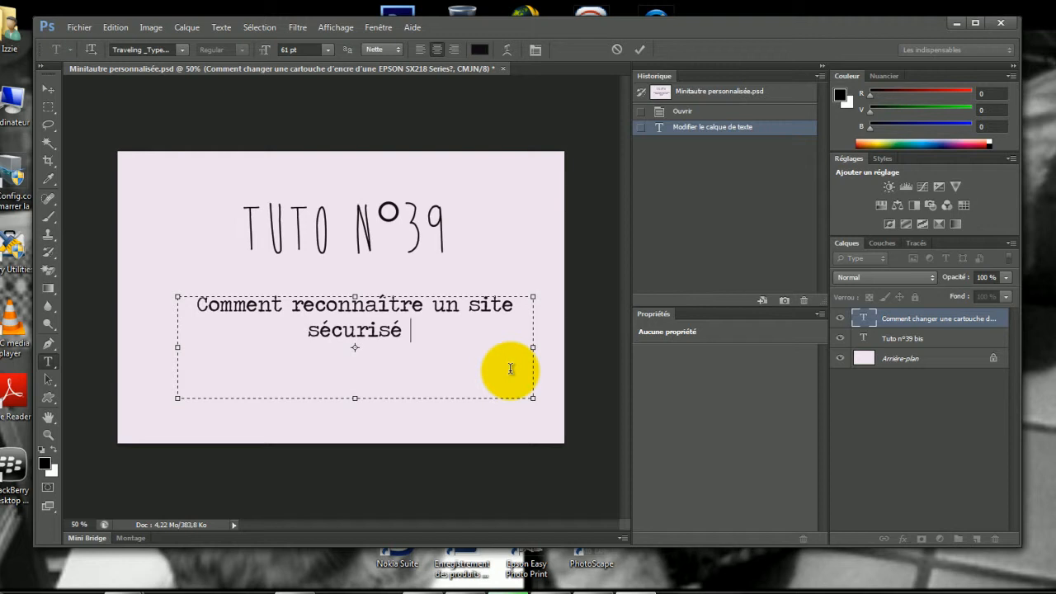
pyautogui.write("par rapport à un site qui ne l'est ")
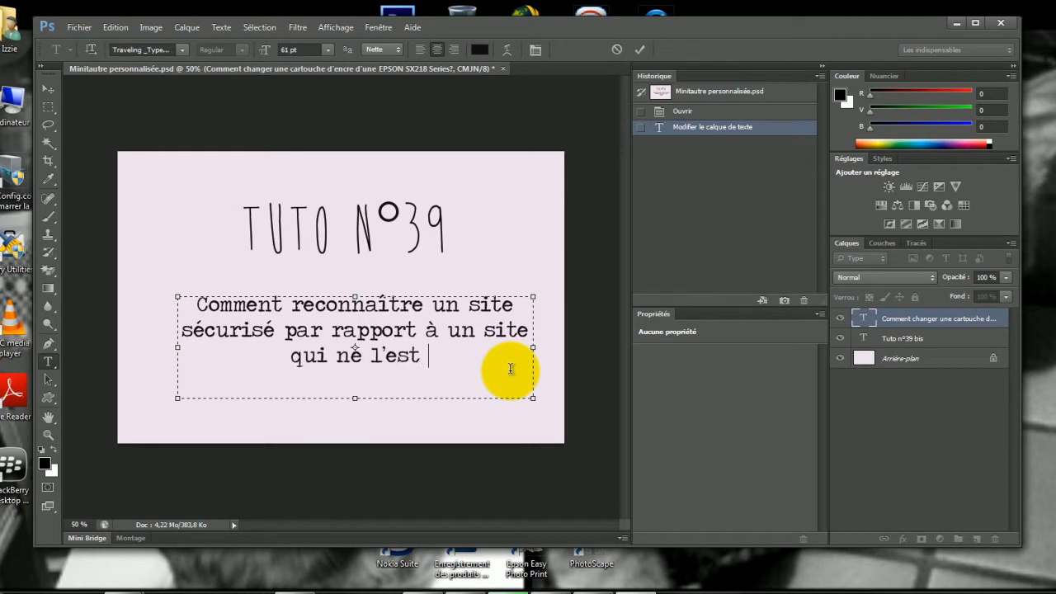
pyautogui.write('pas?')
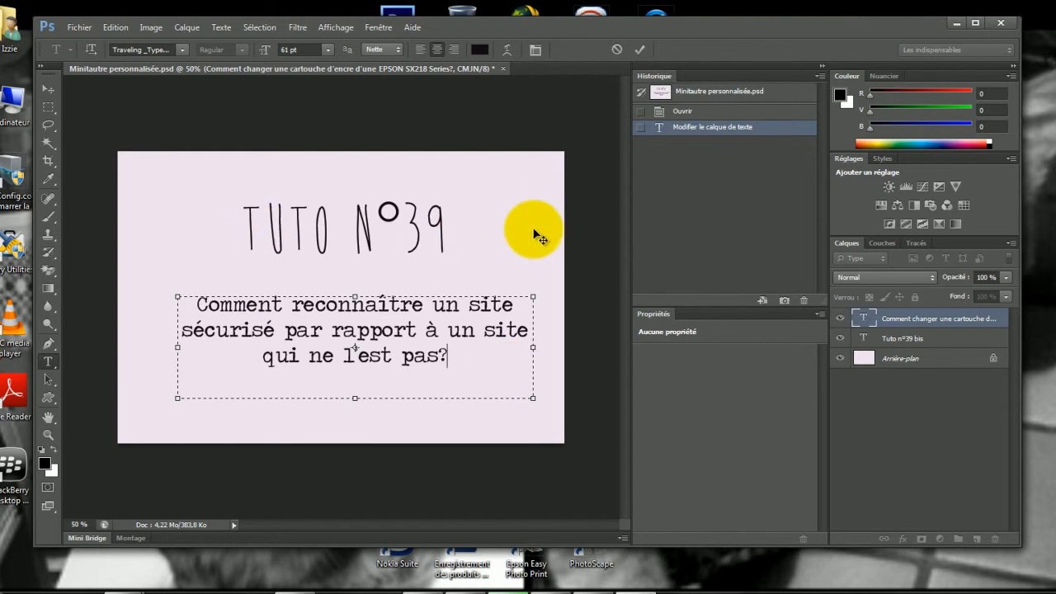
pyautogui.click(490, 274)
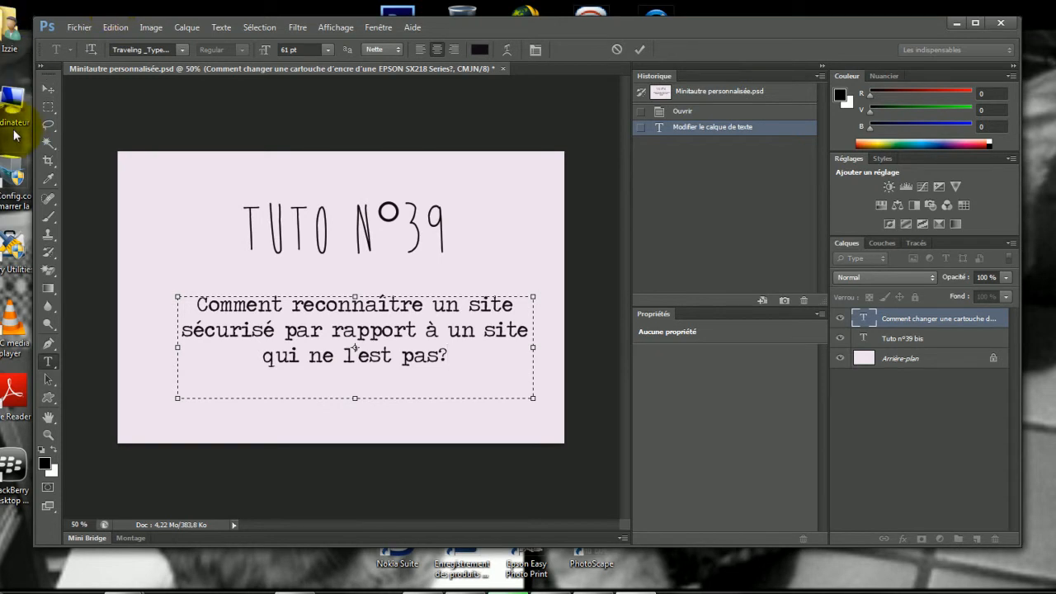
# - Save a copy of the thumbnail on DATA (D:) as Minitautre personnalisée39 in JPEG format
pyautogui.click(80, 29)
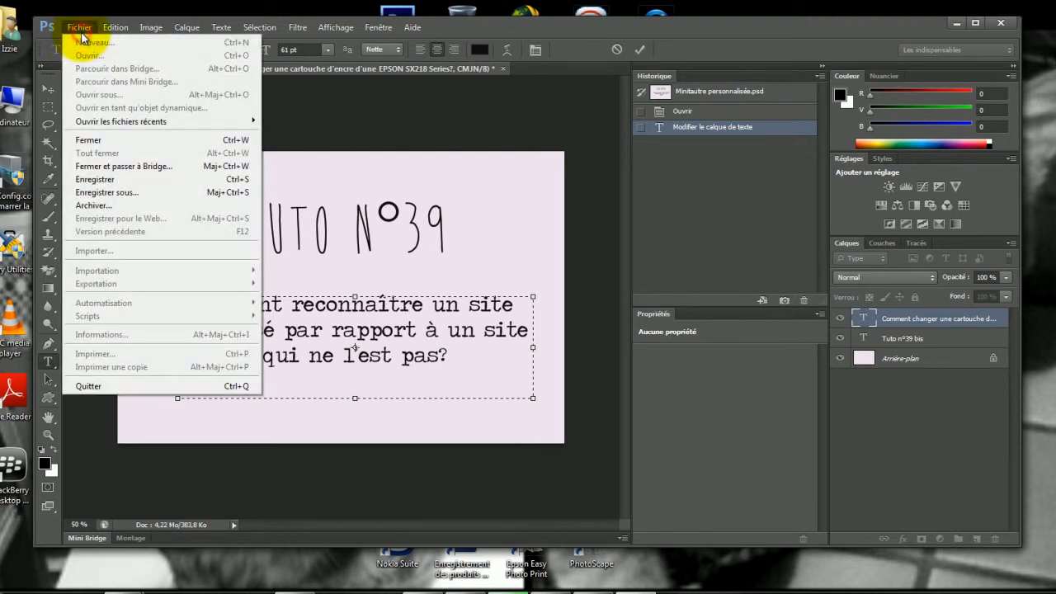
pyautogui.click(144, 198)
pyautogui.click(568, 337)
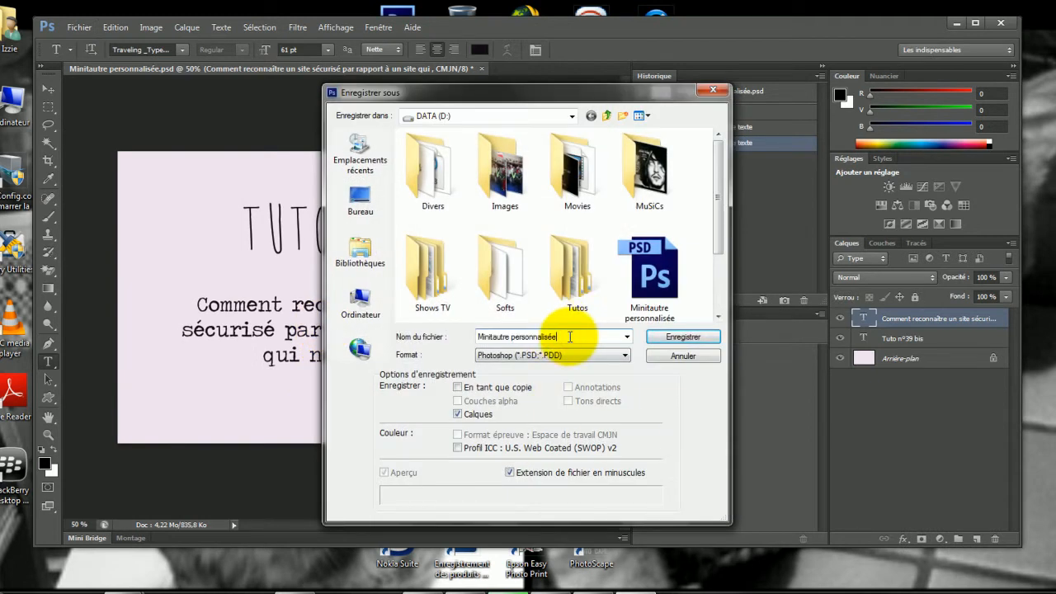
pyautogui.write('39')
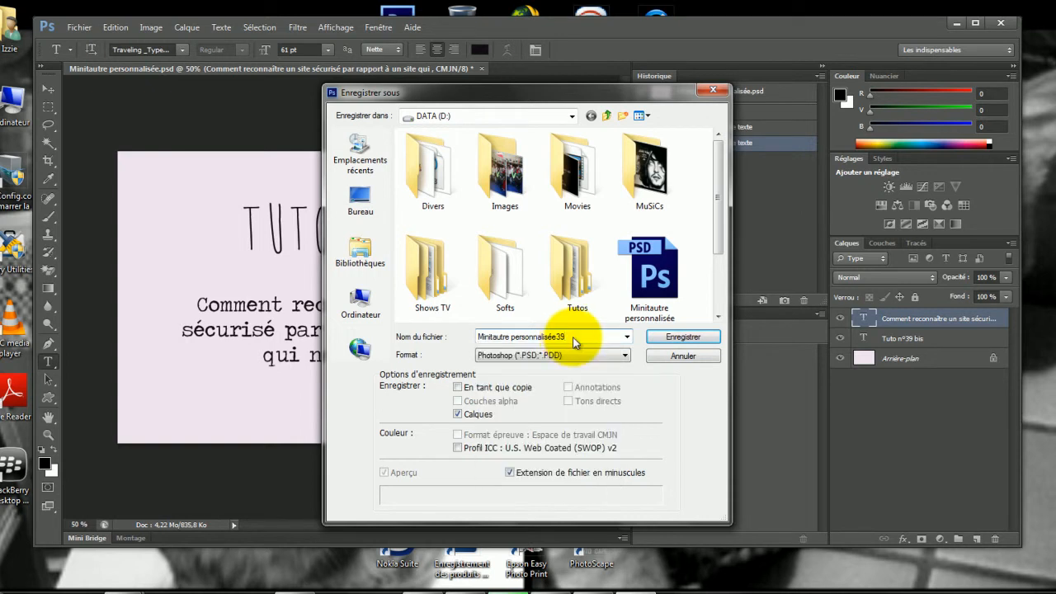
pyautogui.click(528, 359)
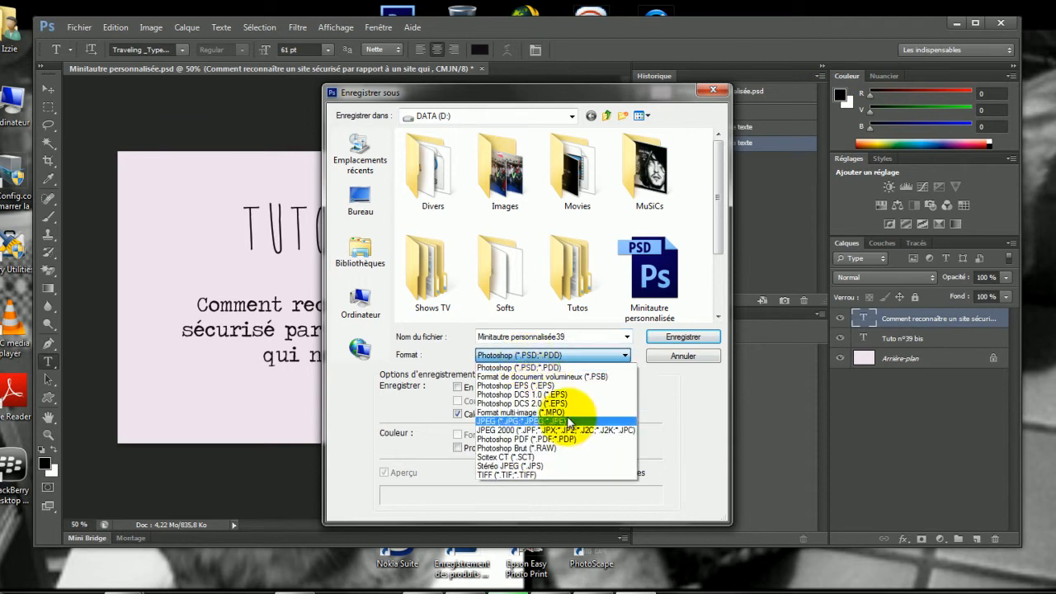
pyautogui.click(500, 421)
pyautogui.click(683, 336)
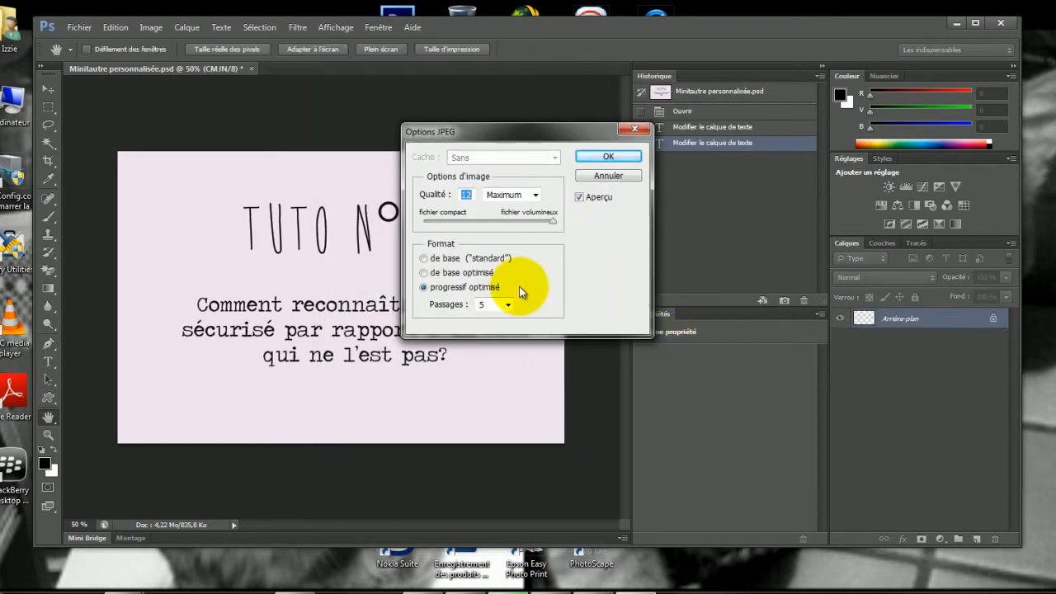
# - Export the JPEG with Maximum quality 12 and the progressive optimised format with 5 passes
pyautogui.click(526, 197)
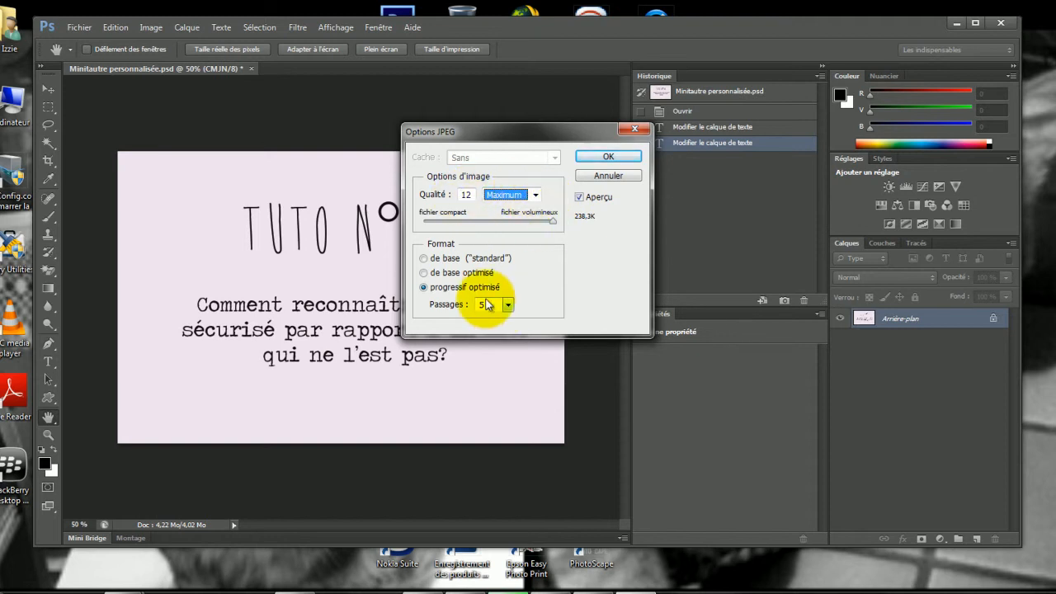
pyautogui.click(493, 306)
pyautogui.click(494, 341)
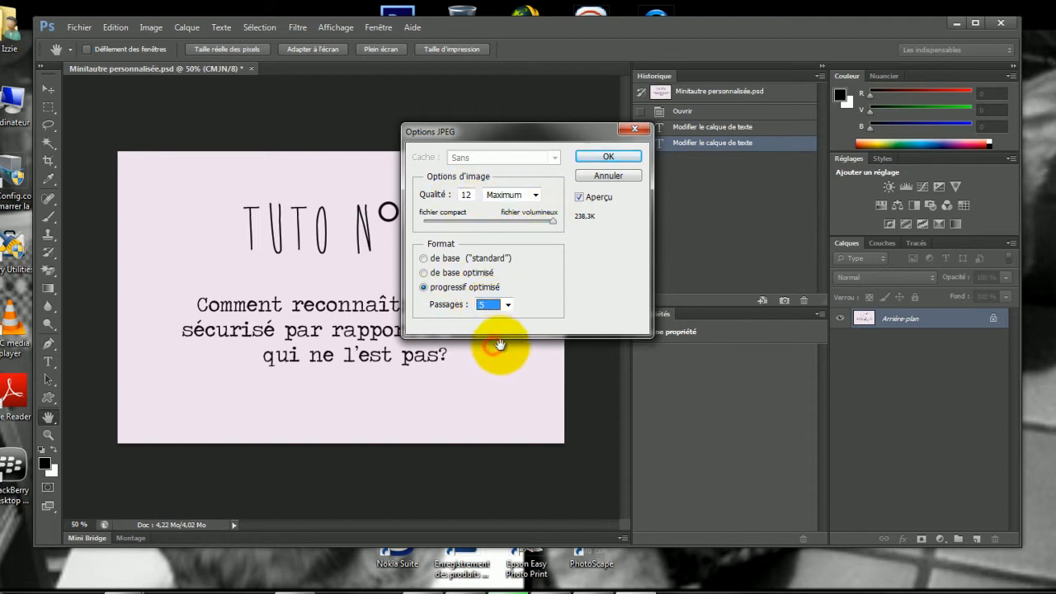
pyautogui.click(566, 263)
pyautogui.click(591, 156)
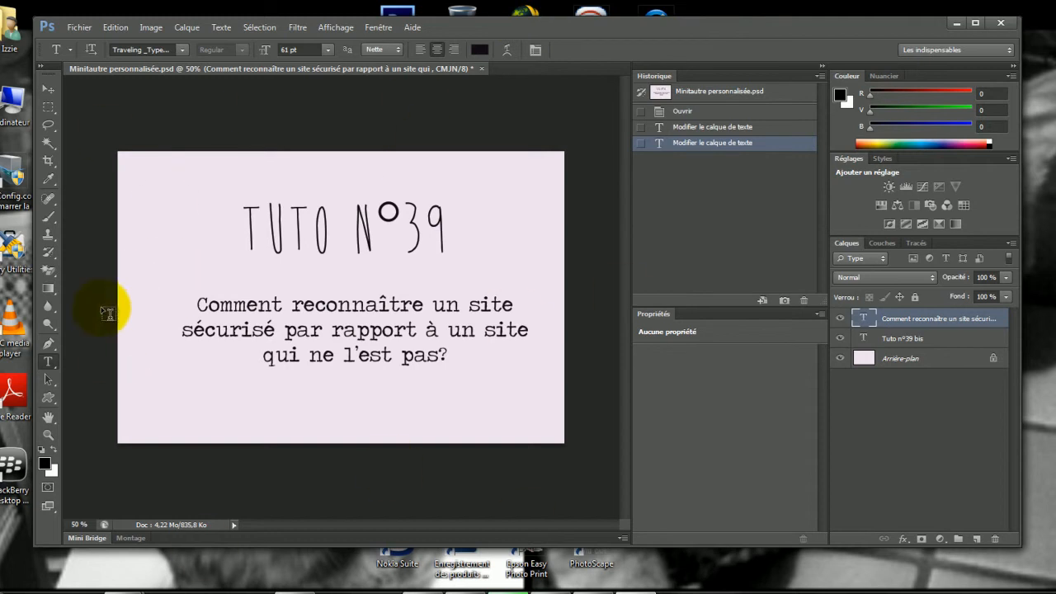
# - Quit Photoshop, saving the changes to Minitautre personnalisée.psd
pyautogui.click(88, 30)
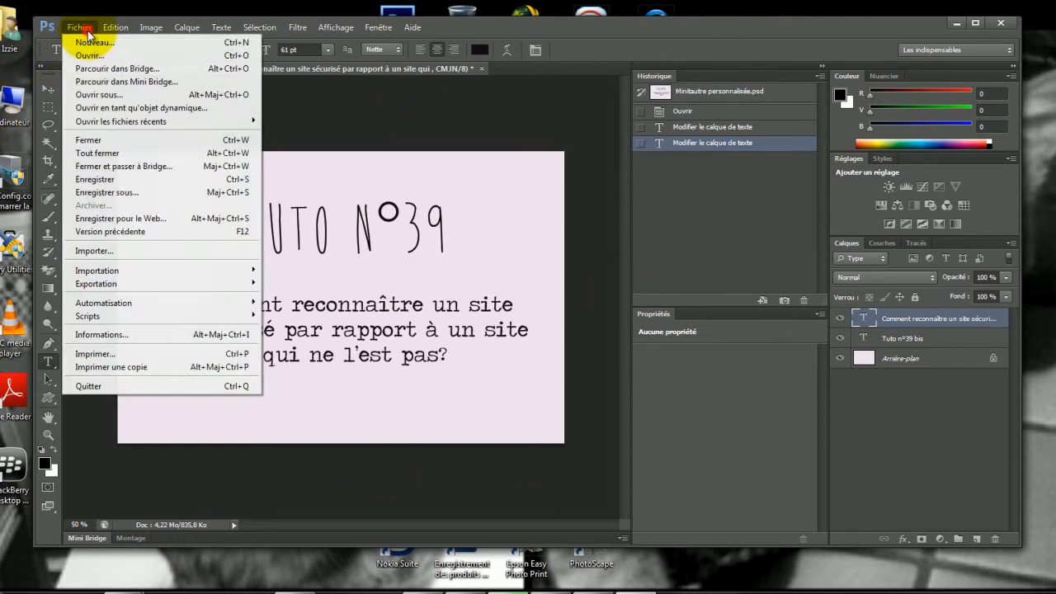
pyautogui.click(604, 106)
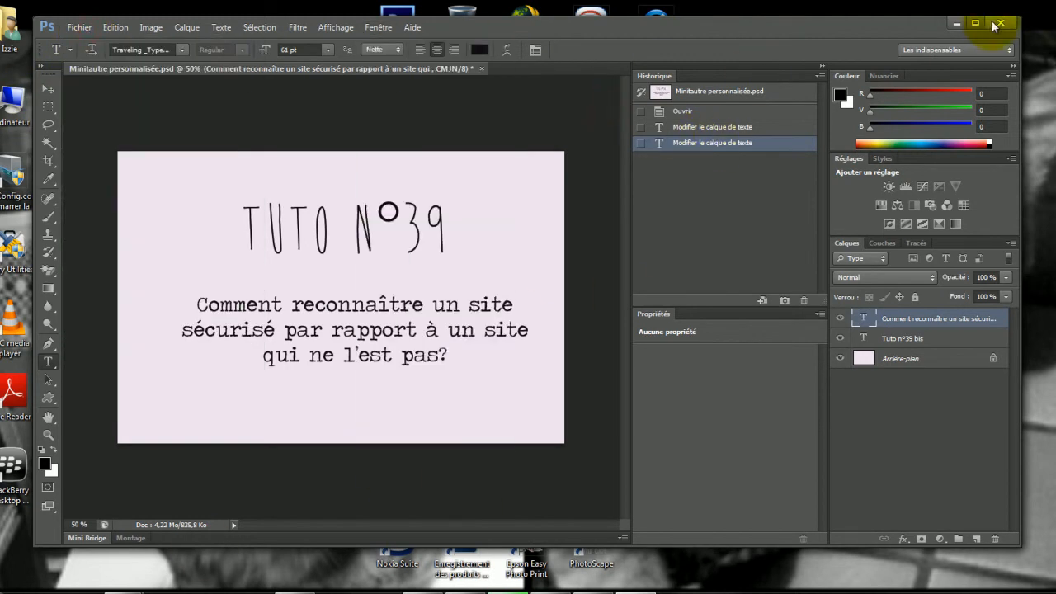
pyautogui.click(998, 25)
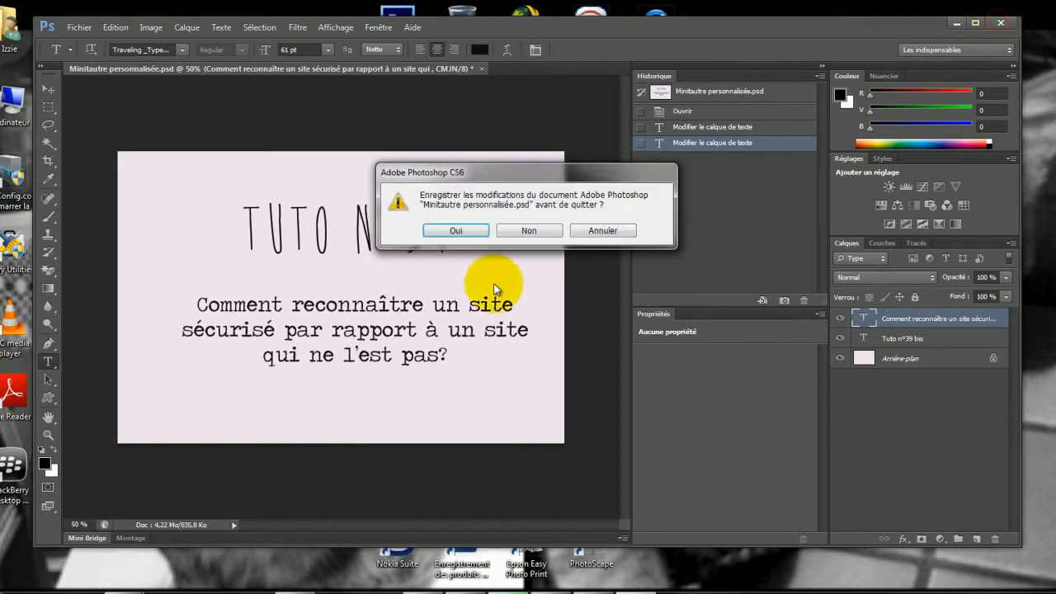
pyautogui.click(460, 231)
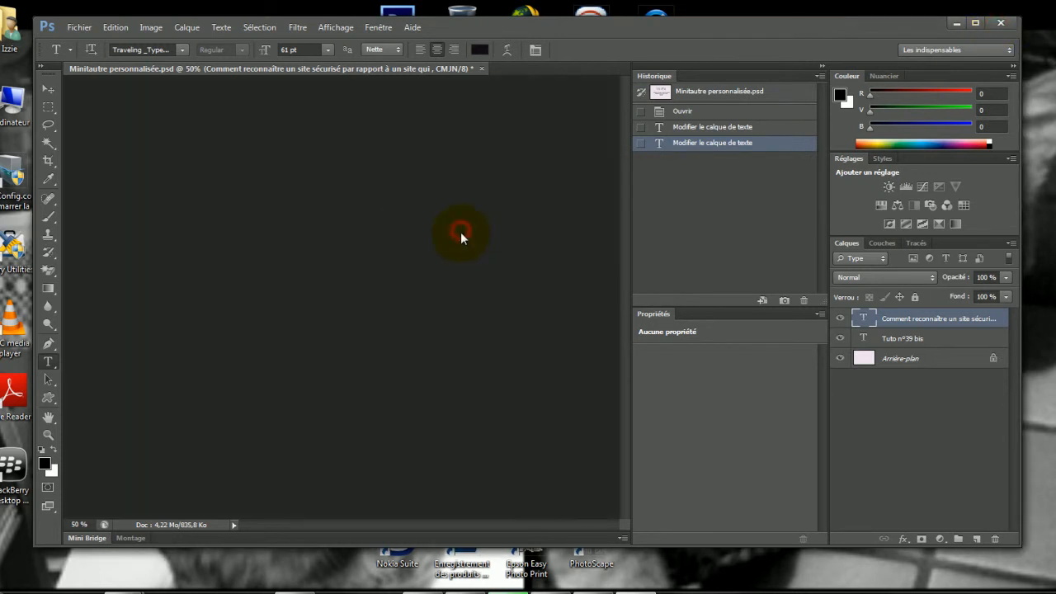
pyautogui.click(281, 272)
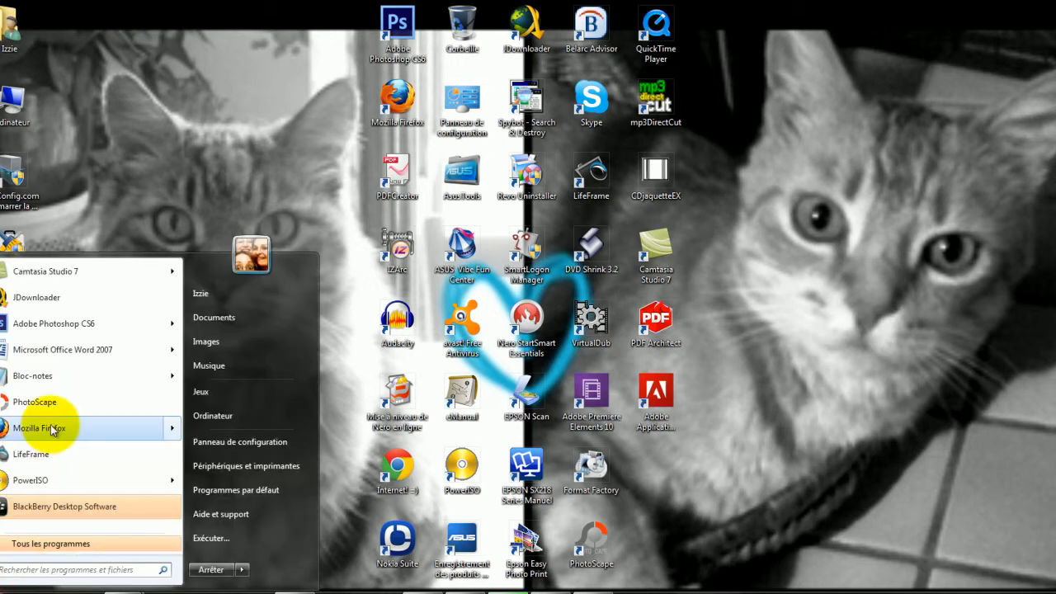
# - Launch Photoshop and open the PSD file Minitautre personnalisée from DATA (D:)
pyautogui.click(39, 328)
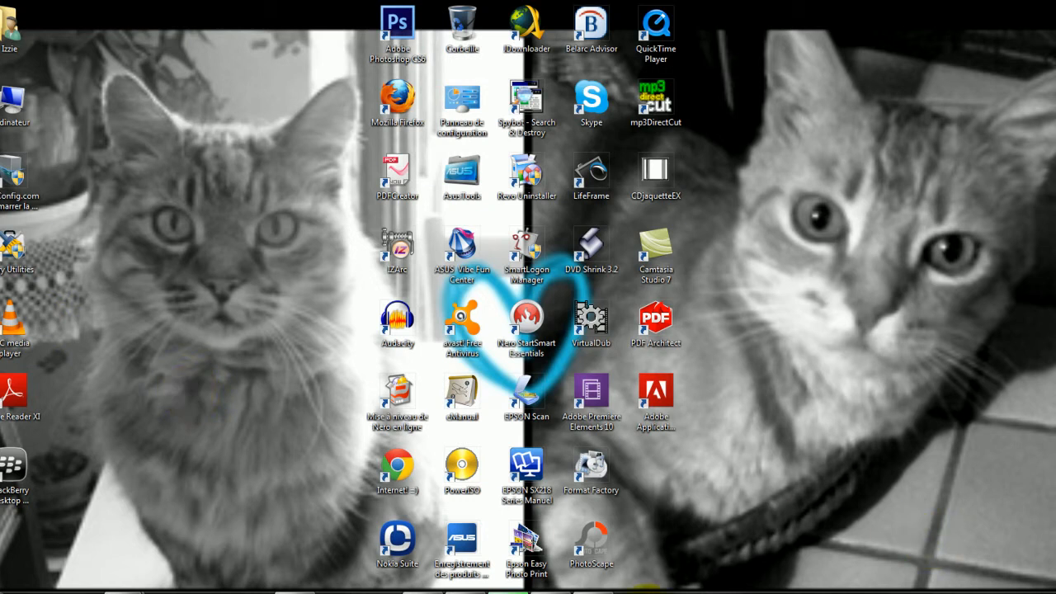
pyautogui.moveTo(642, 592)
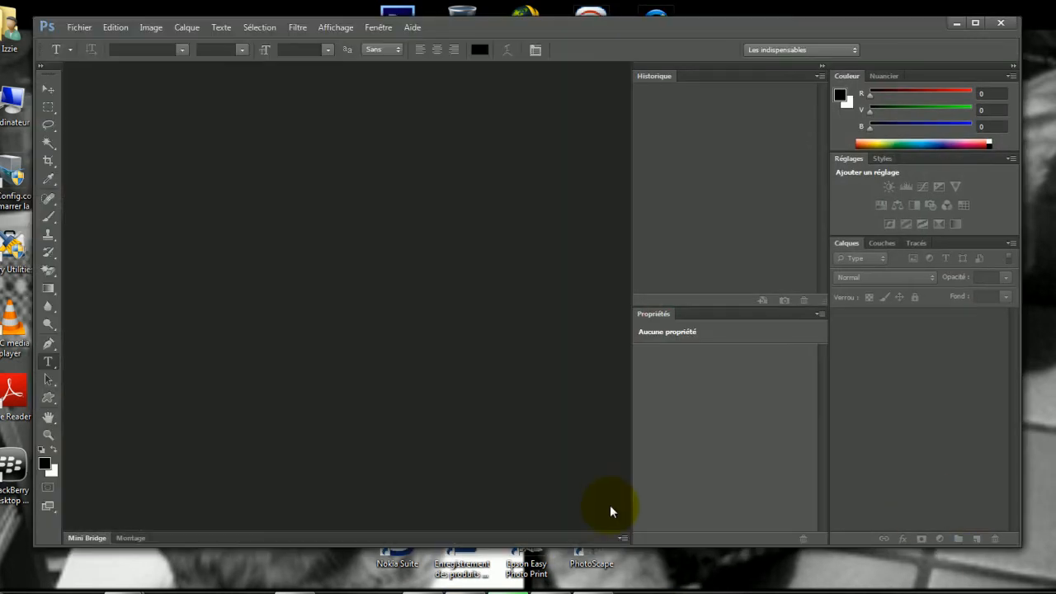
pyautogui.click(77, 30)
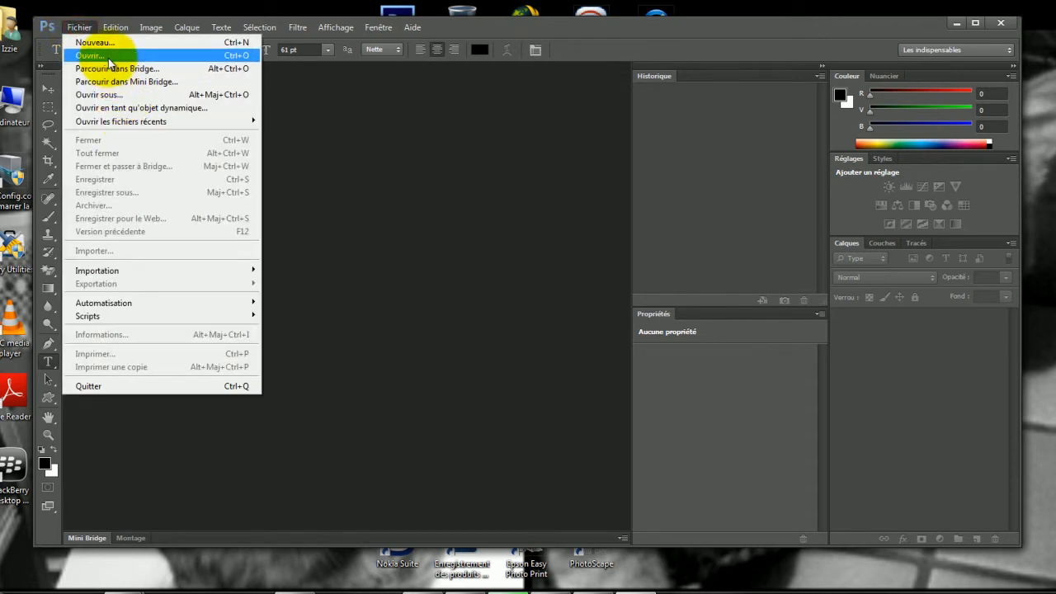
pyautogui.click(108, 59)
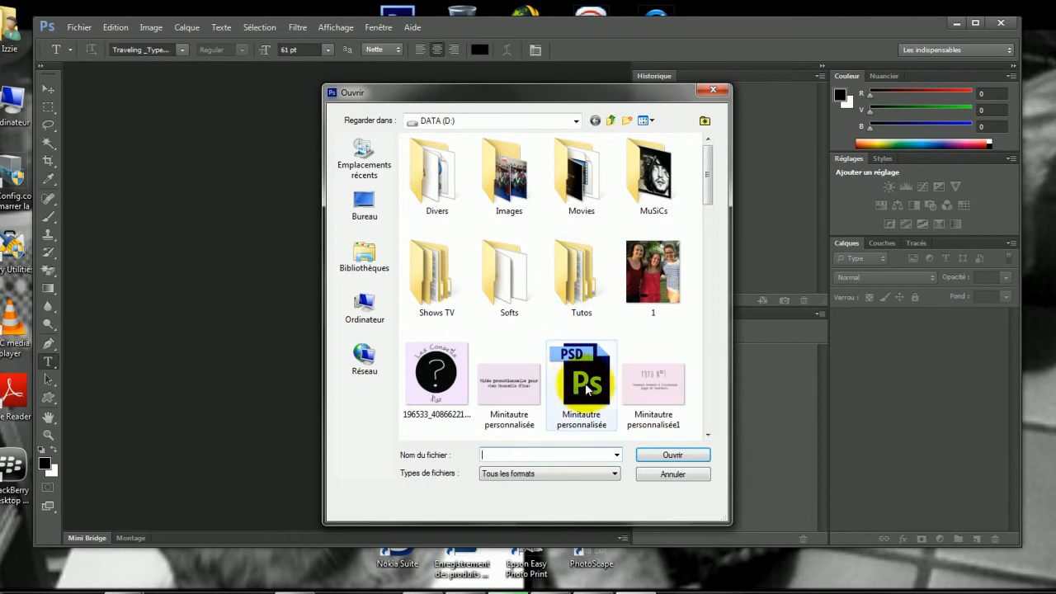
pyautogui.doubleClick(582, 386)
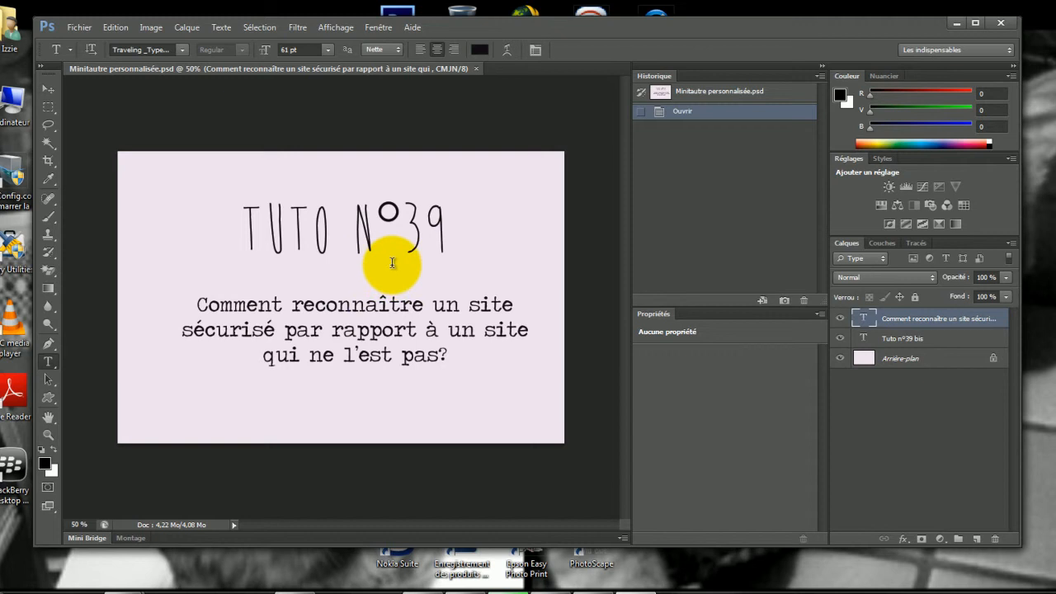
# - Change the tutorial number in the "Tuto n°39 bis" title layer to 40
pyautogui.click(421, 230)
pyautogui.moveTo(401, 231); pyautogui.dragTo(455, 229)
pyautogui.click(907, 340)
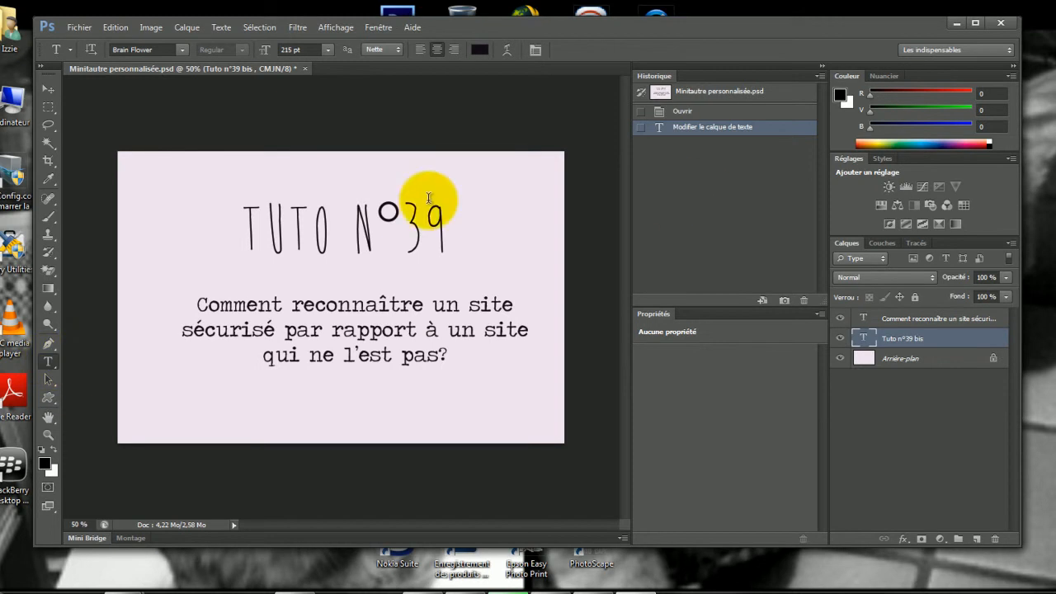
pyautogui.click(49, 359)
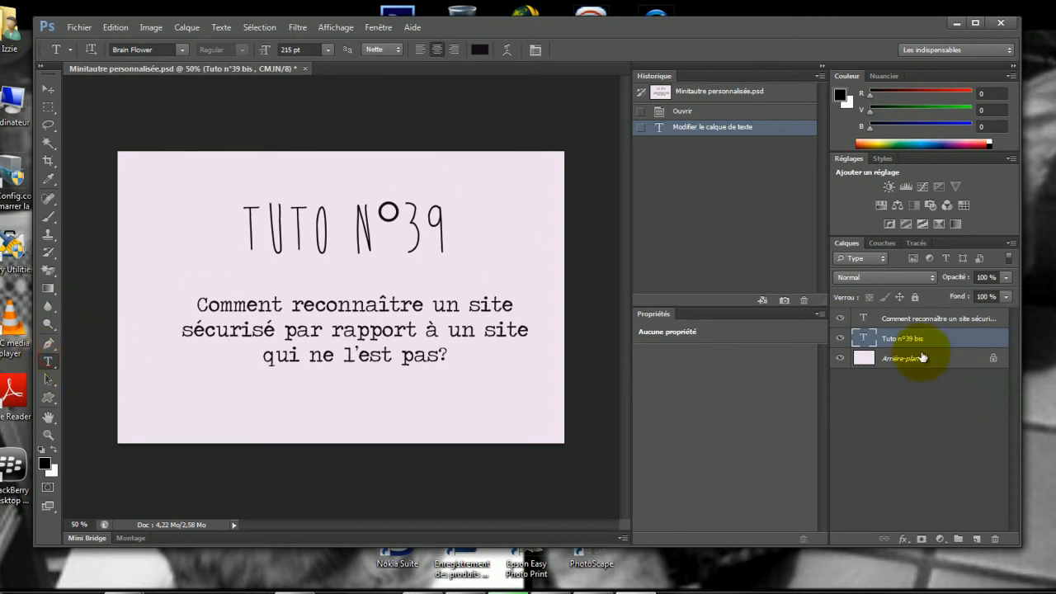
pyautogui.moveTo(412, 236); pyautogui.dragTo(464, 251)
pyautogui.click(402, 232)
pyautogui.moveTo(402, 232); pyautogui.dragTo(457, 236)
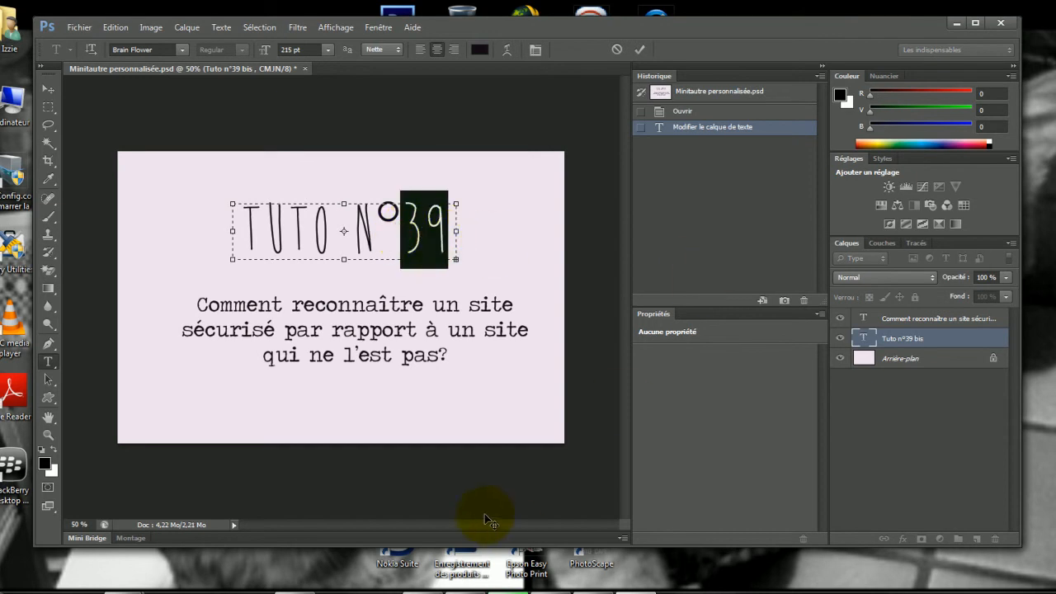
pyautogui.write('40')
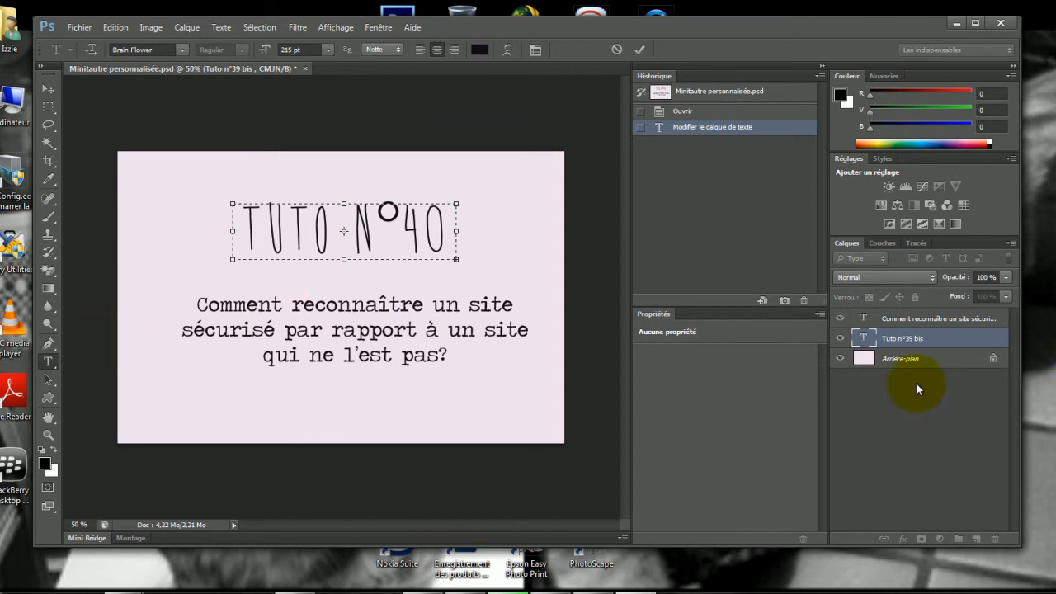
# - Replace the description text after "Comment" with "réaliser des minitaures"
pyautogui.click(925, 325)
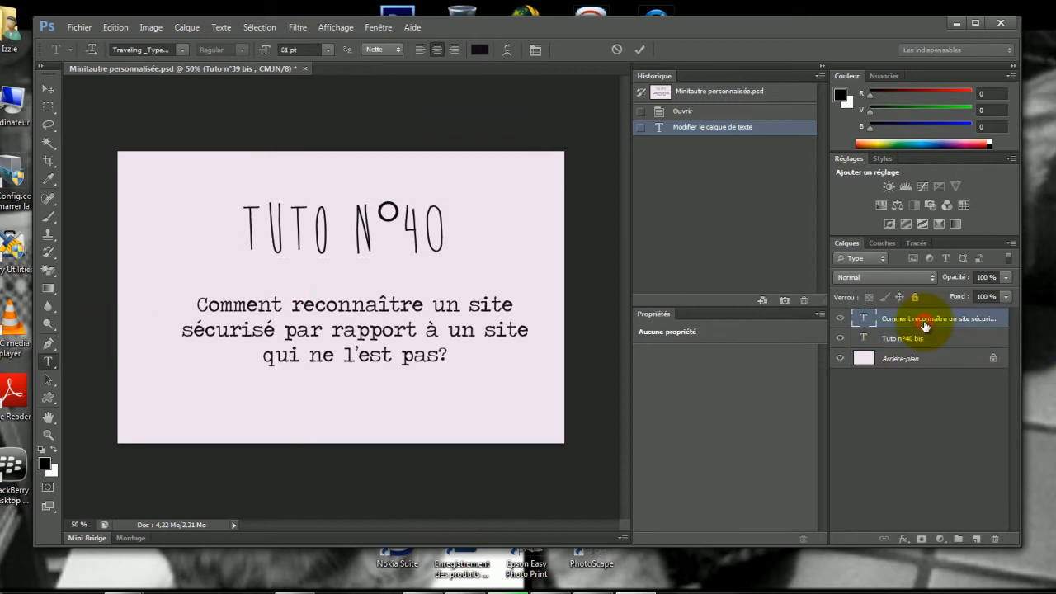
pyautogui.moveTo(291, 306); pyautogui.dragTo(474, 370)
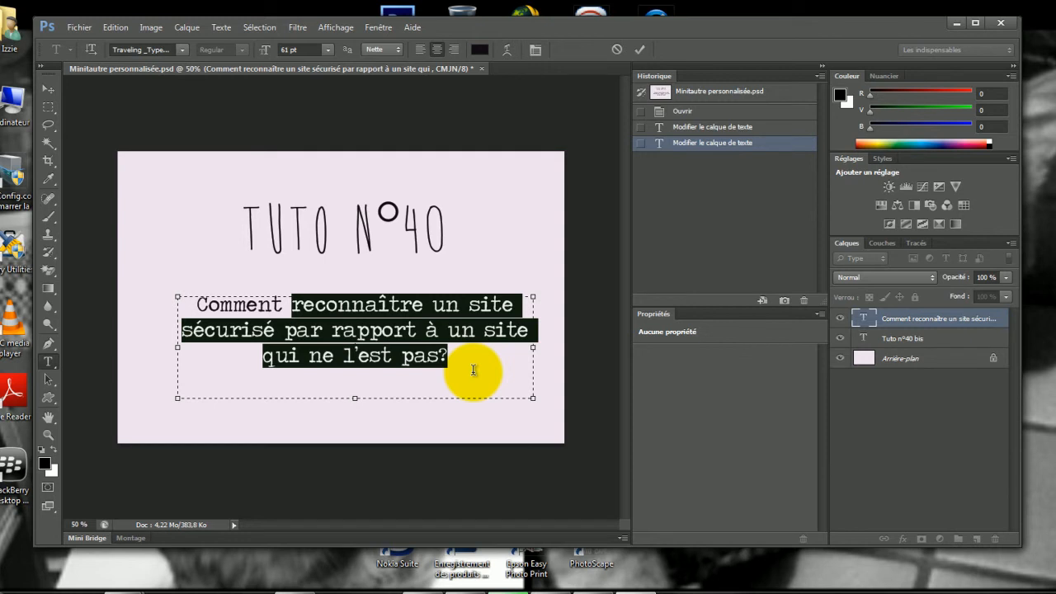
pyautogui.write('Fa')
pyautogui.press('BackSpace')
pyautogui.press('BackSpace')
pyautogui.press('BackSpace')
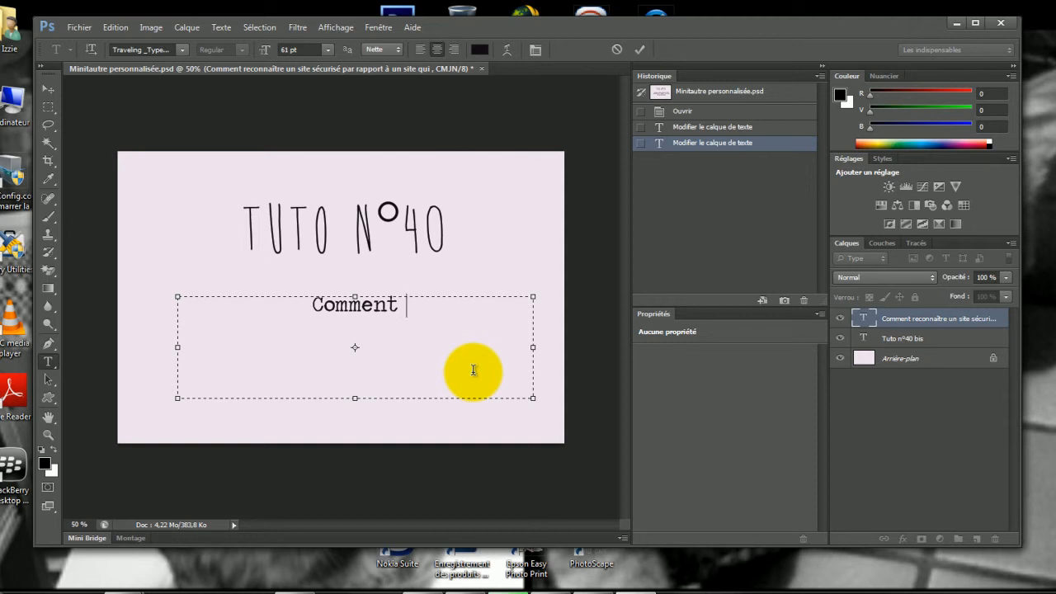
pyautogui.write('r')
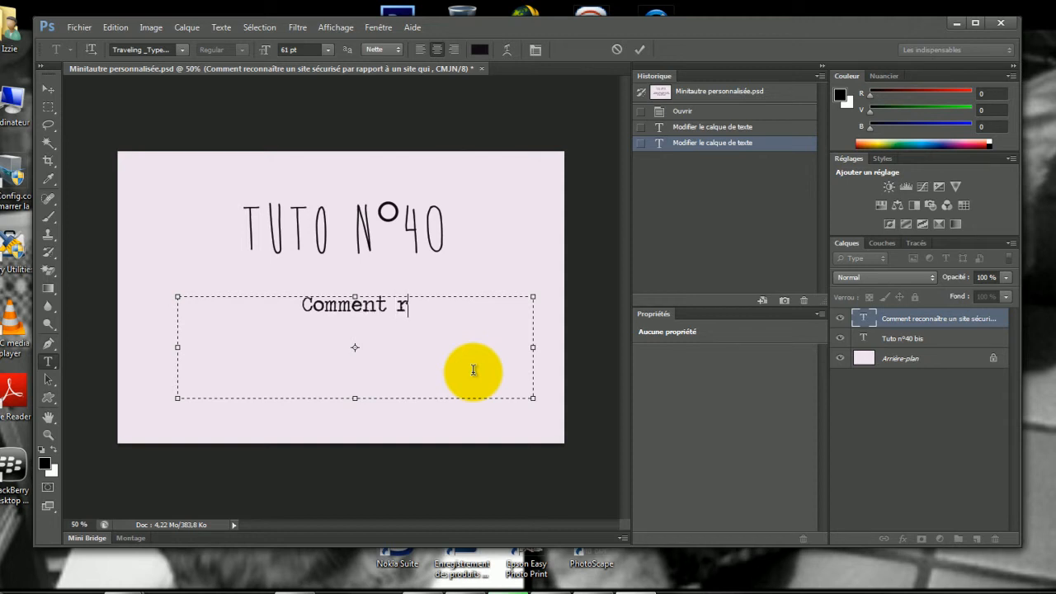
pyautogui.write('éali')
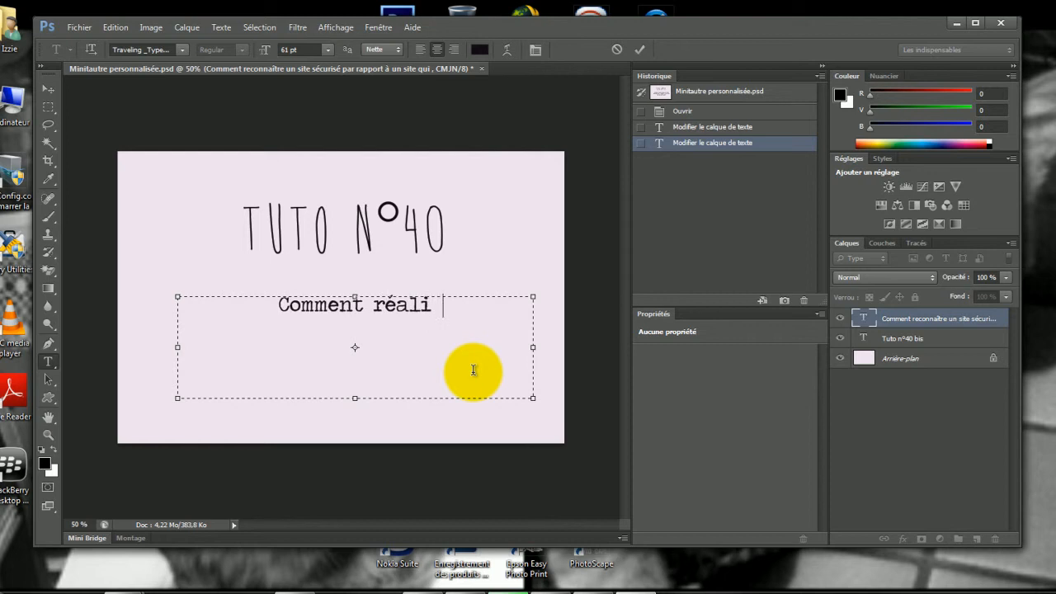
pyautogui.write('ser des mi')
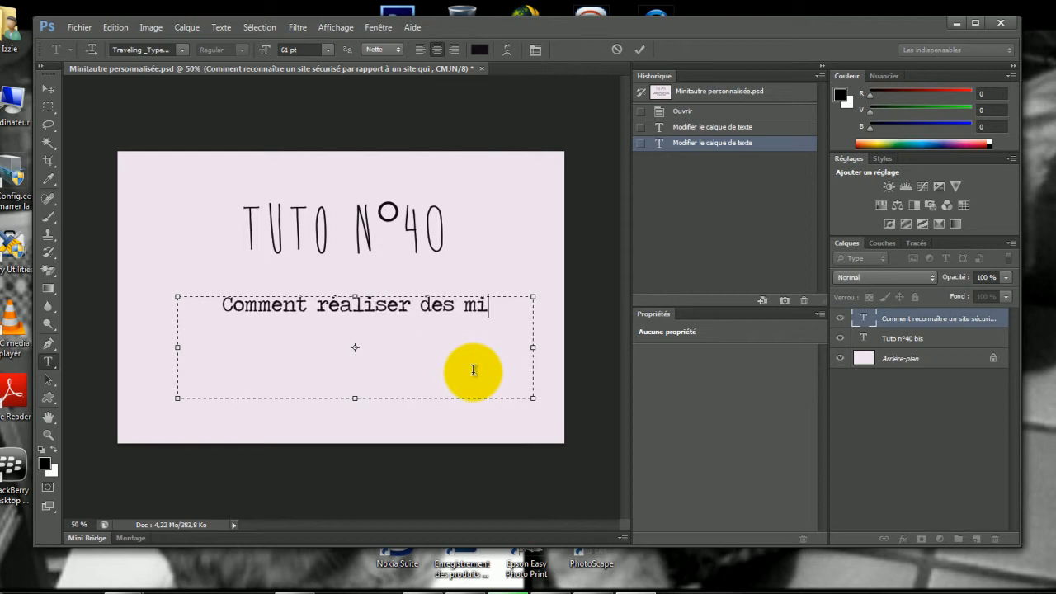
pyautogui.write('nitaures ')
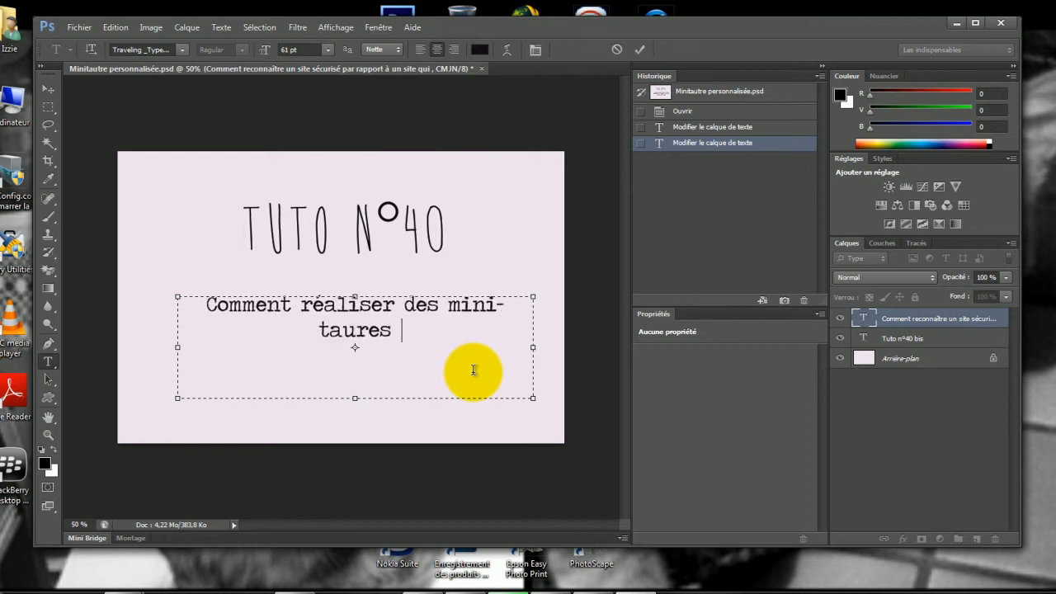
# - Delete the misspelled "minitaures" and everything following it in the description, keeping "Comment réaliser des"
pyautogui.write('personn')
pyautogui.press('BackSpace')
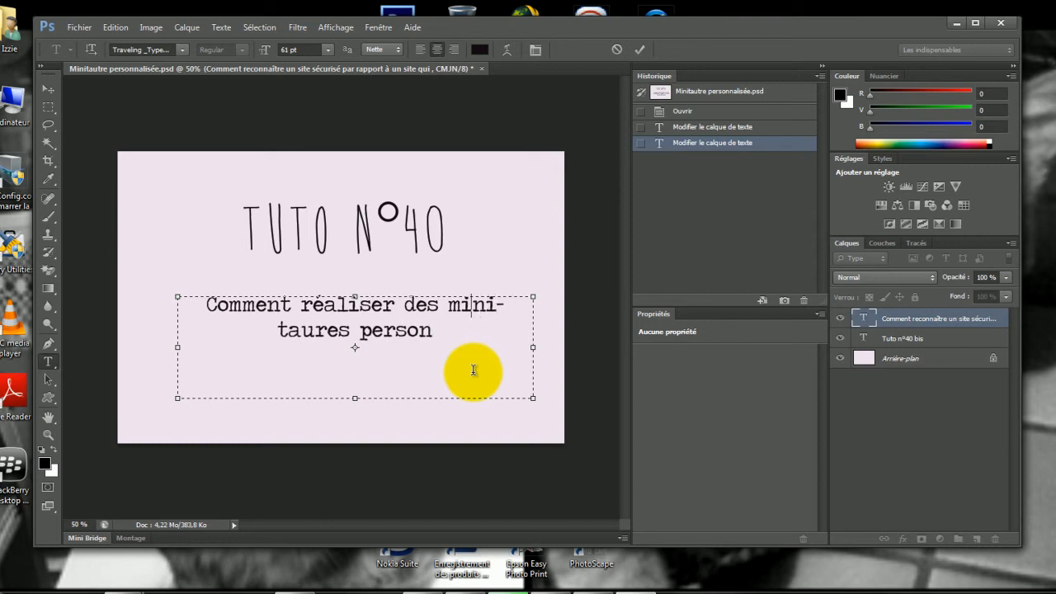
pyautogui.press('BackSpace')
pyautogui.press('BackSpace')
pyautogui.press('BackSpace')
pyautogui.press('BackSpace')
pyautogui.press('BackSpace')
pyautogui.press('BackSpace')
pyautogui.press('BackSpace')
pyautogui.press('BackSpace')
pyautogui.press('BackSpace')
pyautogui.press('BackSpace')
pyautogui.press('BackSpace')
pyautogui.press('BackSpace')
pyautogui.press('BackSpace')
pyautogui.press('BackSpace')
pyautogui.press('BackSpace')
pyautogui.press('BackSpace')
pyautogui.press('BackSpace')
# - Complete the description after "Comment réaliser des" with "miniatures pour vos vidéos?"
pyautogui.moveTo(330, 304); pyautogui.dragTo(502, 301)
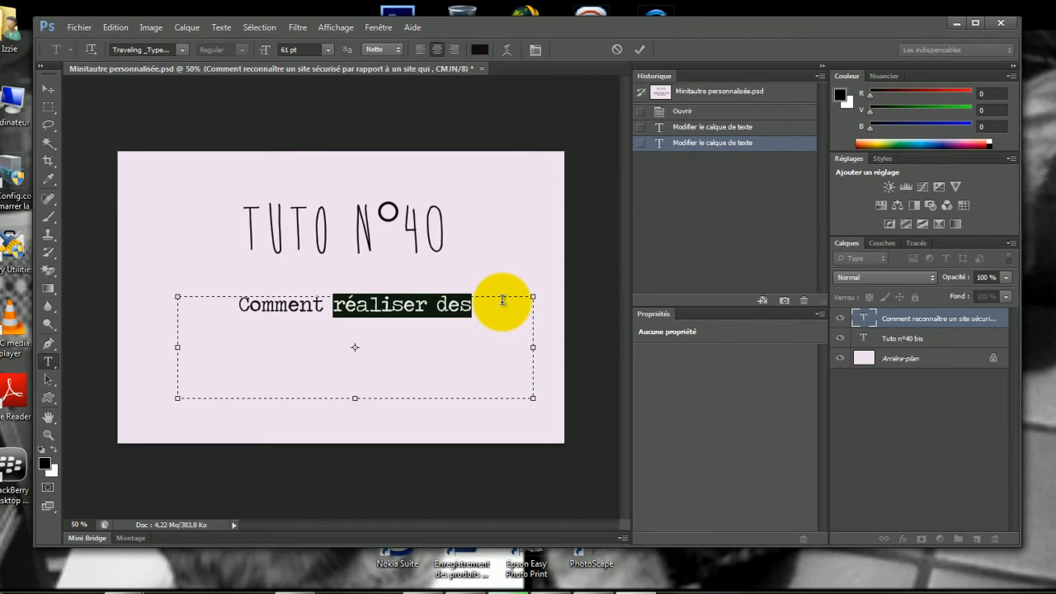
pyautogui.click(503, 301)
pyautogui.write('m')
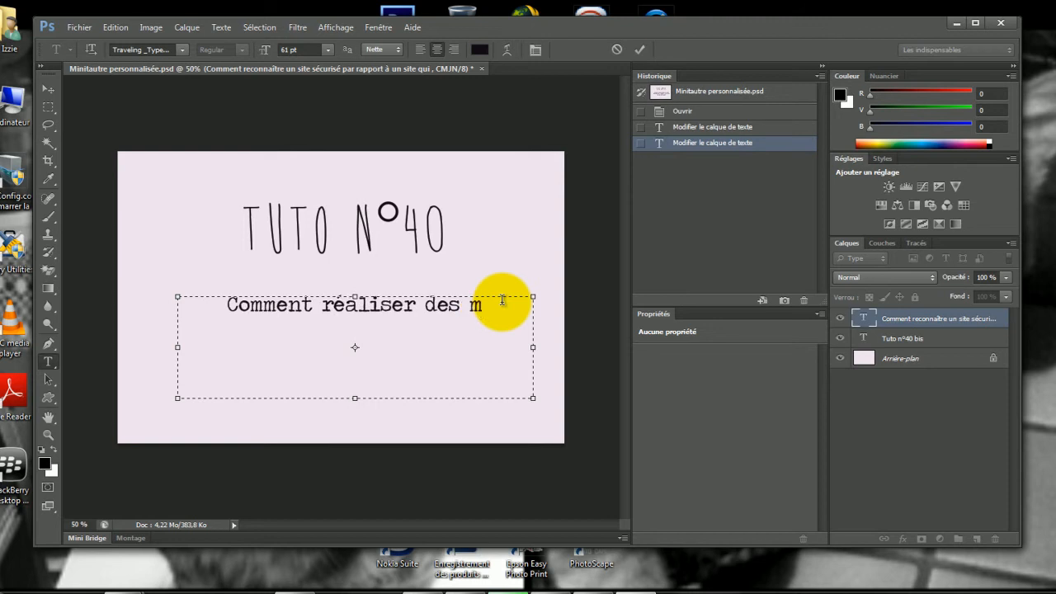
pyautogui.press('BackSpace')
pyautogui.write('inia')
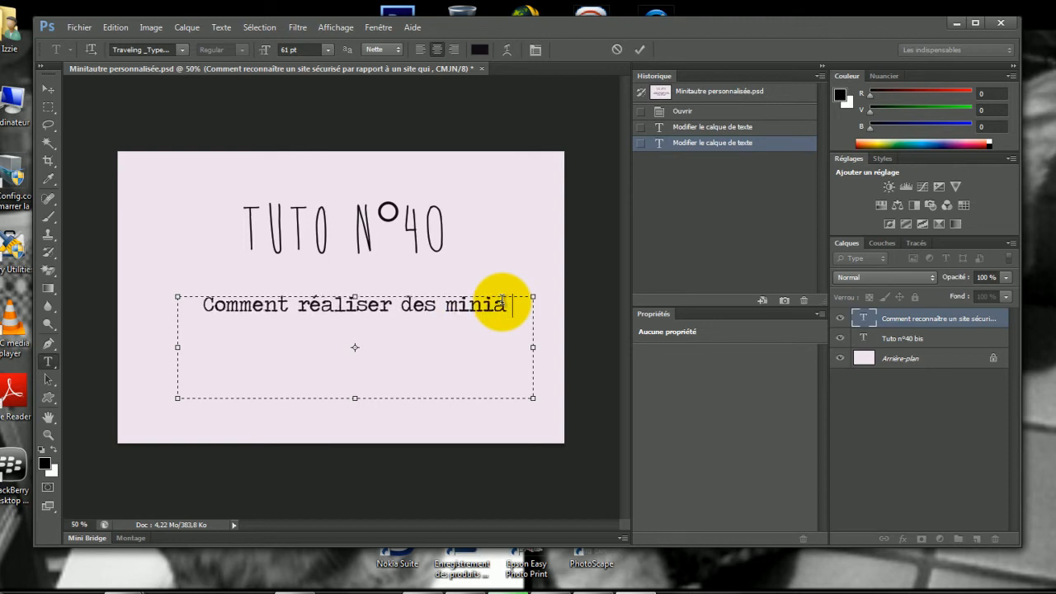
pyautogui.write('tures pour vo')
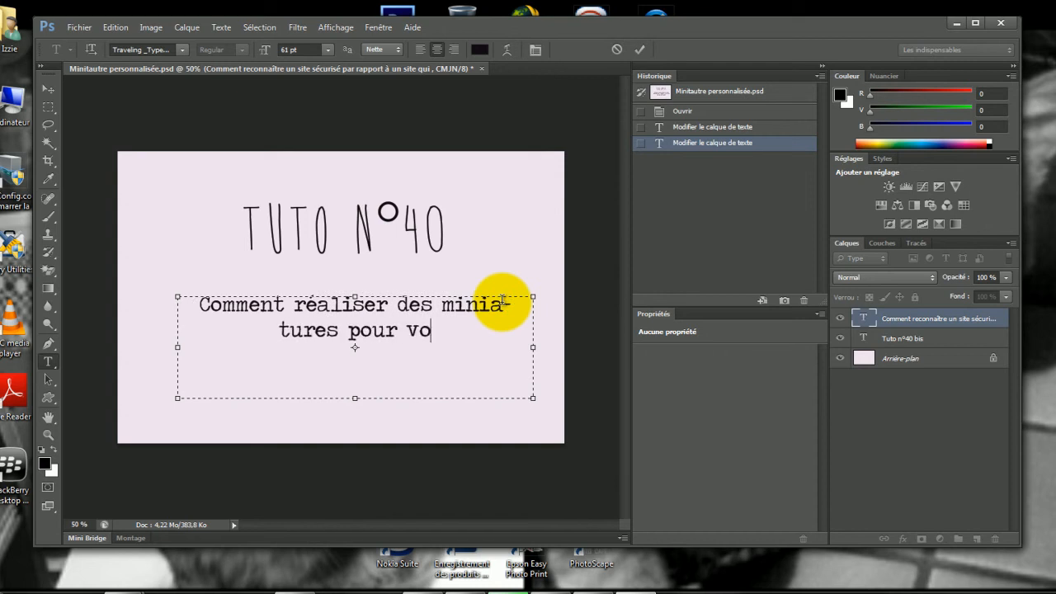
pyautogui.write('s vidéos')
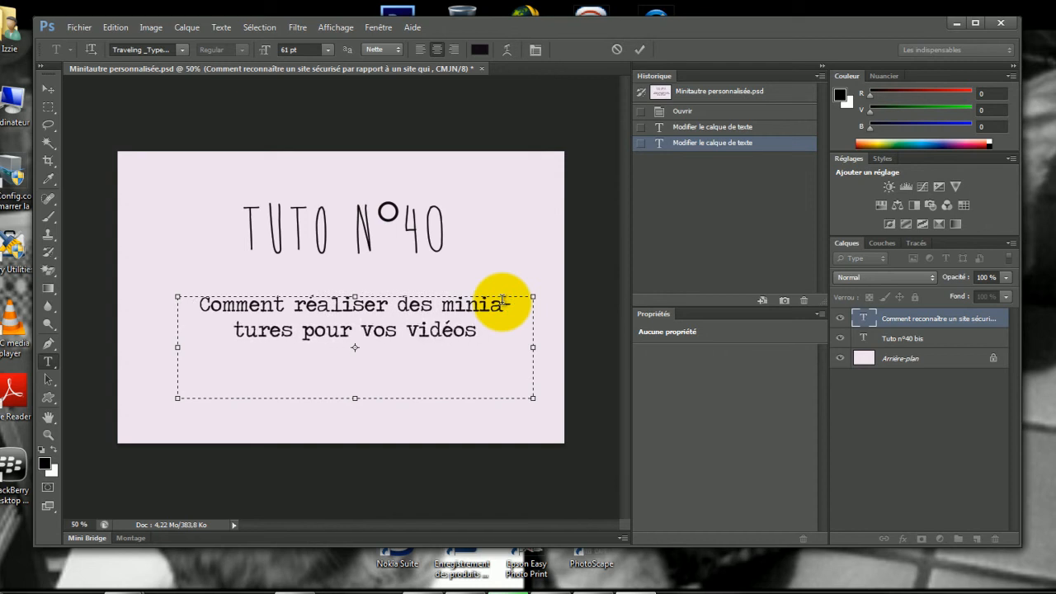
pyautogui.write('?')
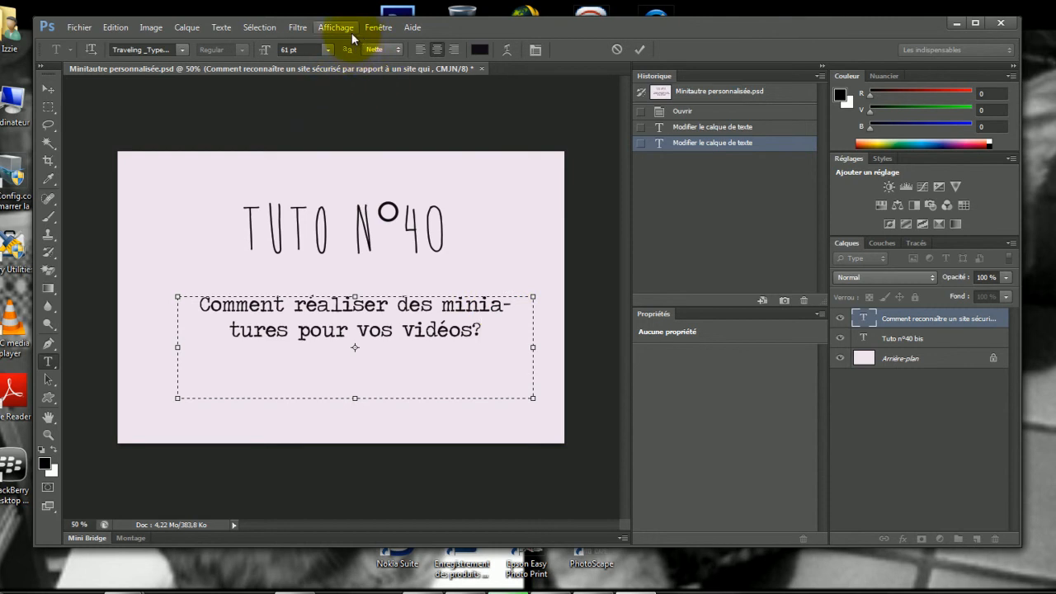
# - Save a copy on DATA (D:) as Minitautre personnalisée40 in JPEG format with Maximum quality 12 and the progressive optimised option
pyautogui.click(77, 28)
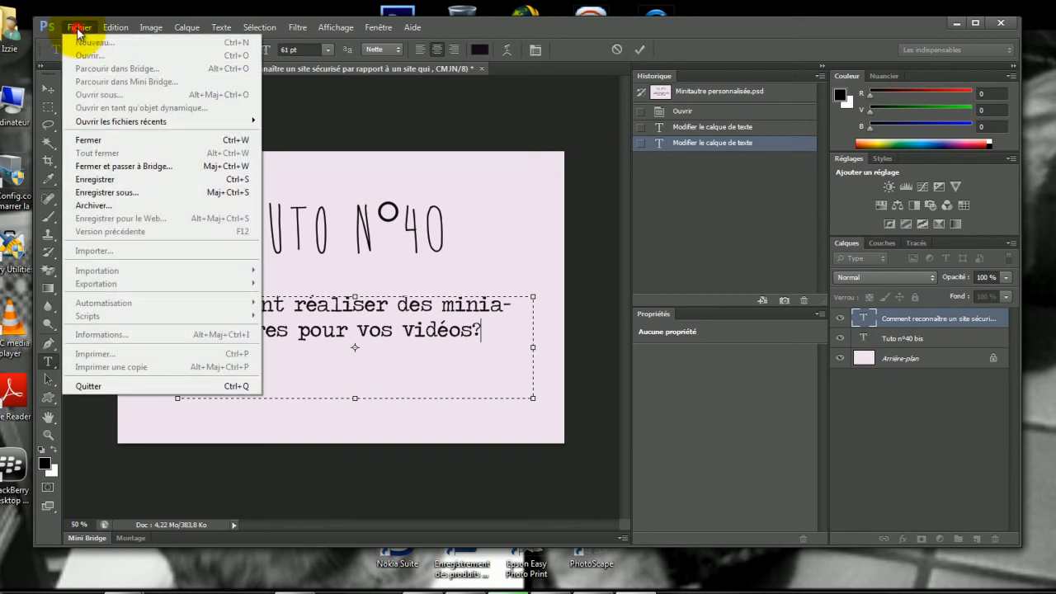
pyautogui.click(105, 192)
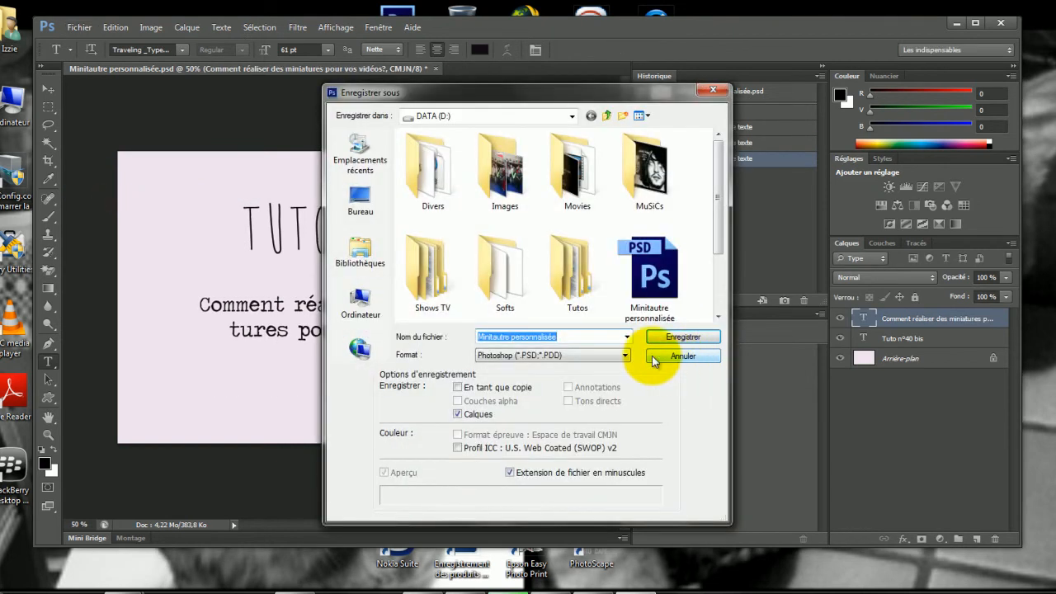
pyautogui.click(595, 338)
pyautogui.write('40')
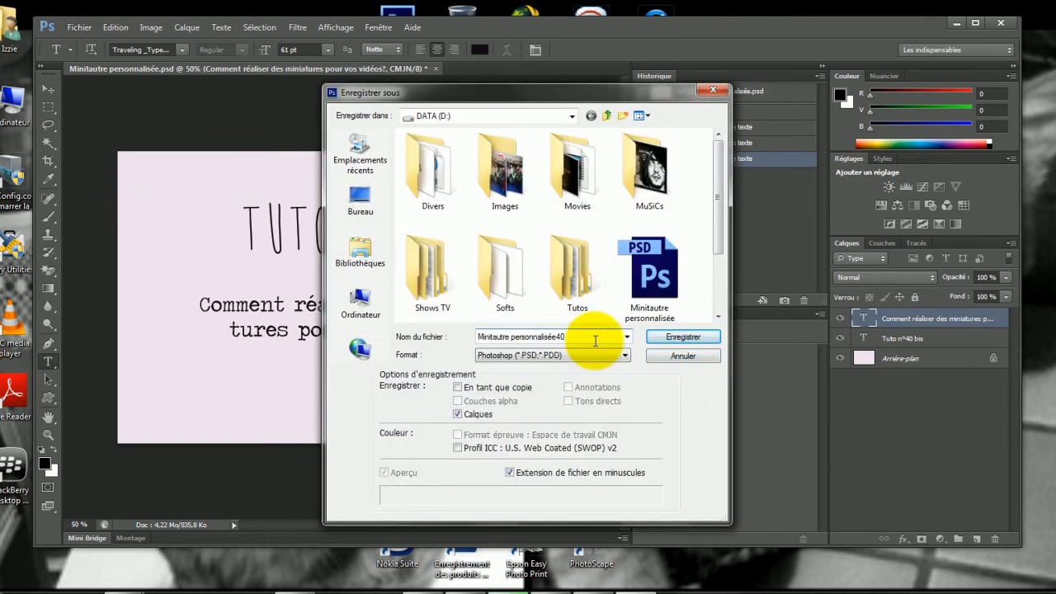
pyautogui.click(542, 355)
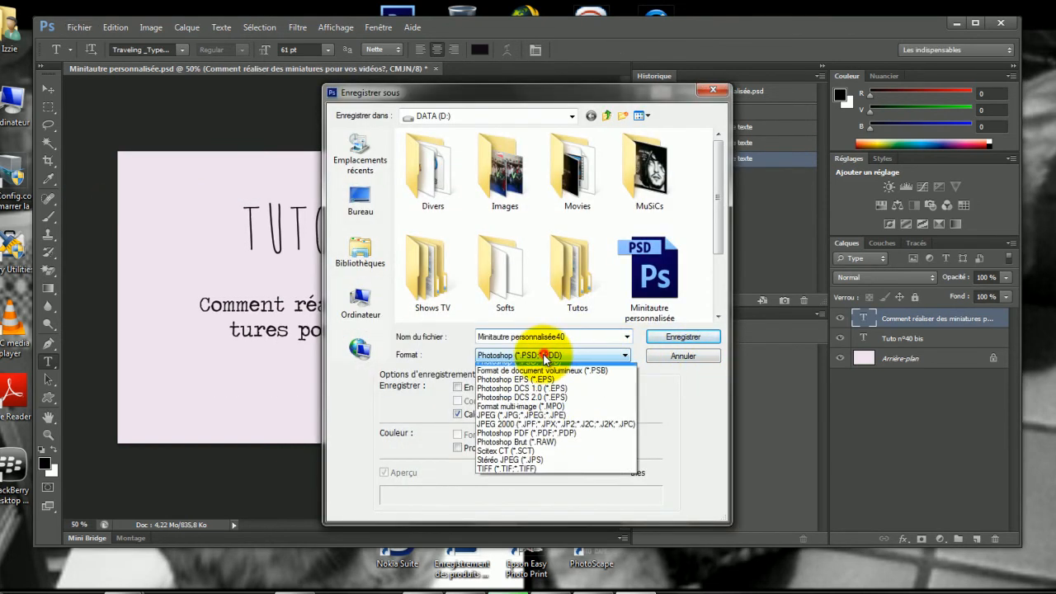
pyautogui.click(497, 423)
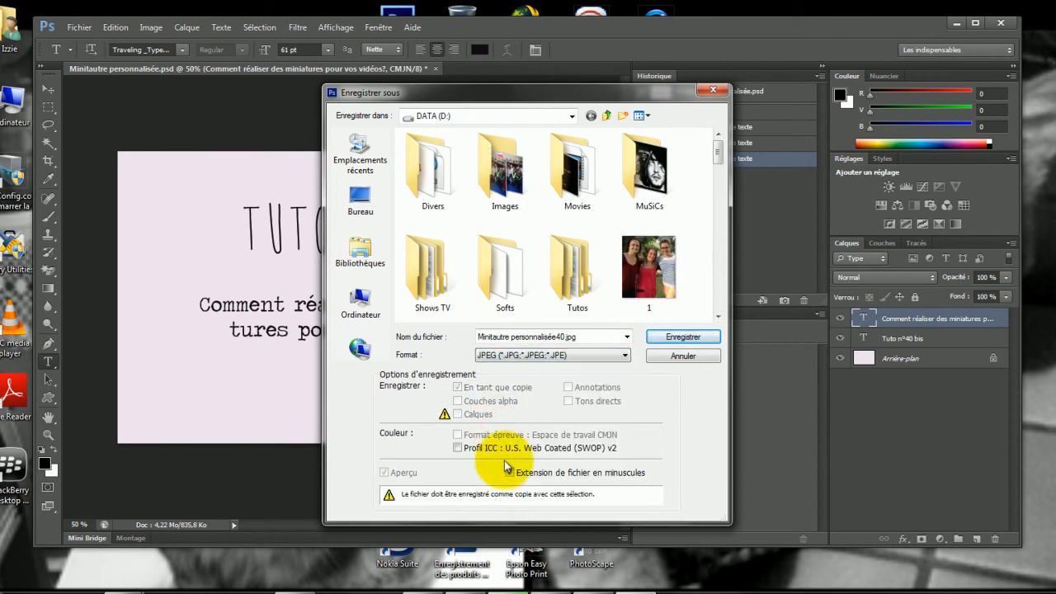
pyautogui.click(676, 338)
pyautogui.click(594, 158)
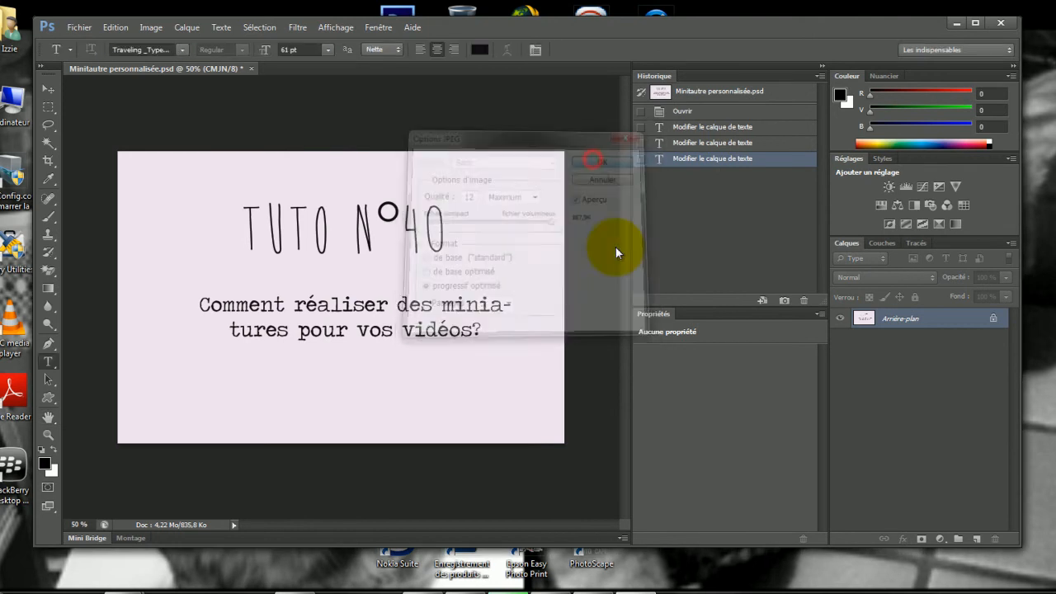
# - Quit Photoshop, saving the tutorial 40 changes to Minitautre personnalisée.psd
pyautogui.click(1011, 24)
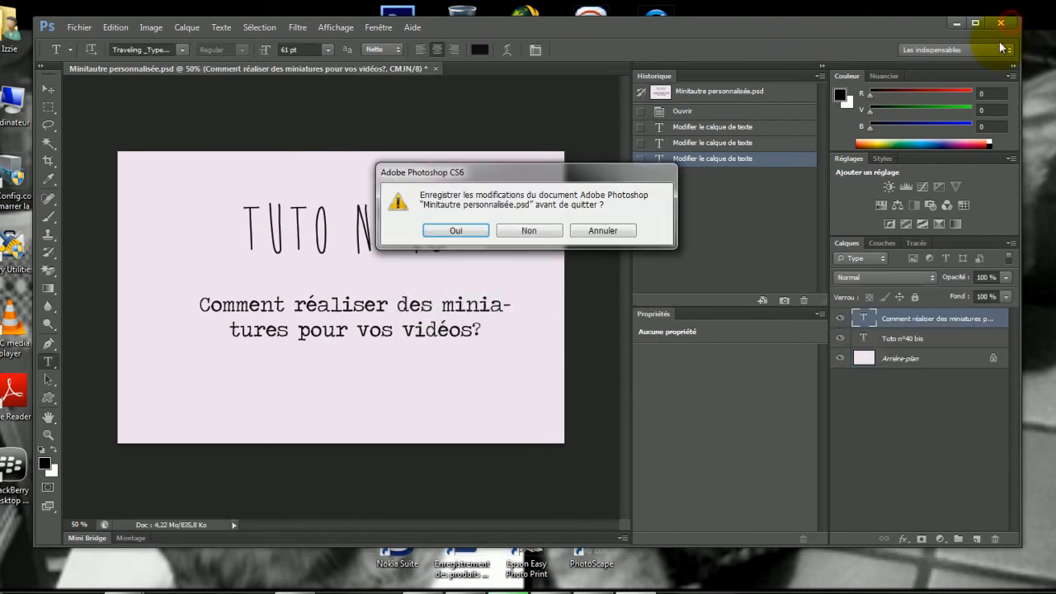
pyautogui.click(450, 229)
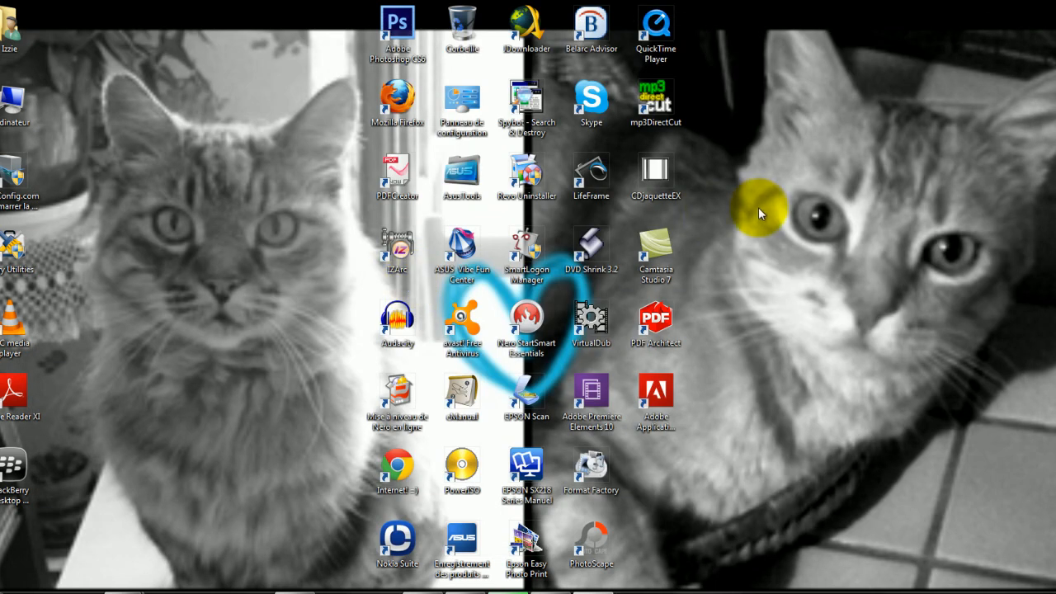